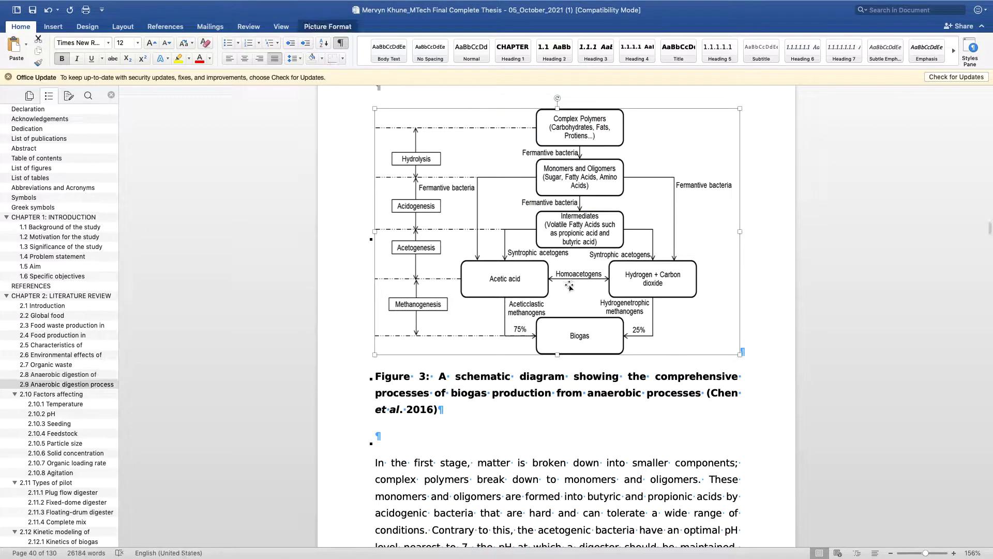
Step: Switch to Document2 and delete the Figure 1 caption beneath the car picture in section 2.1.2 Temperature
mouse_move(1, 550)
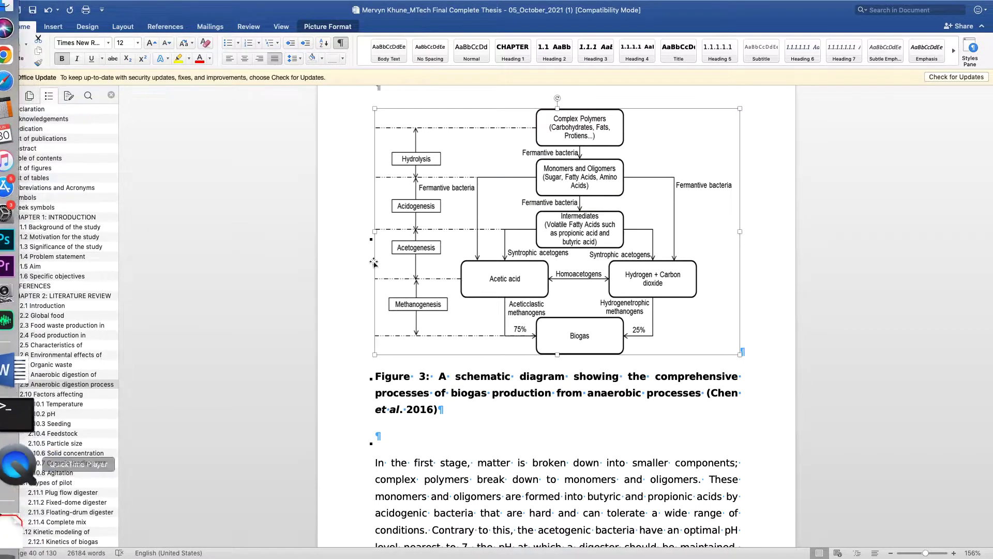
key(ctrl+Right)
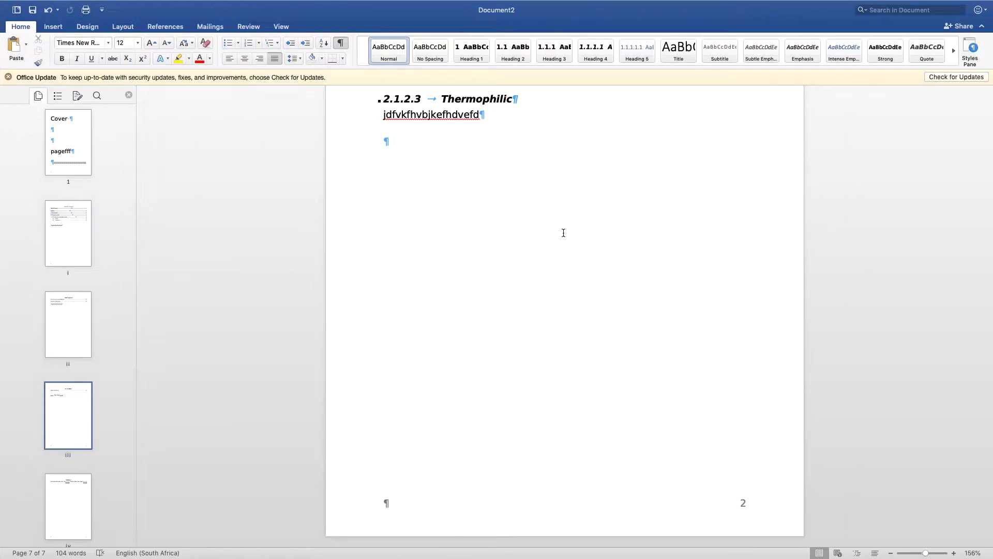
scroll(509, 284, up, 5)
scroll(502, 275, up, 8)
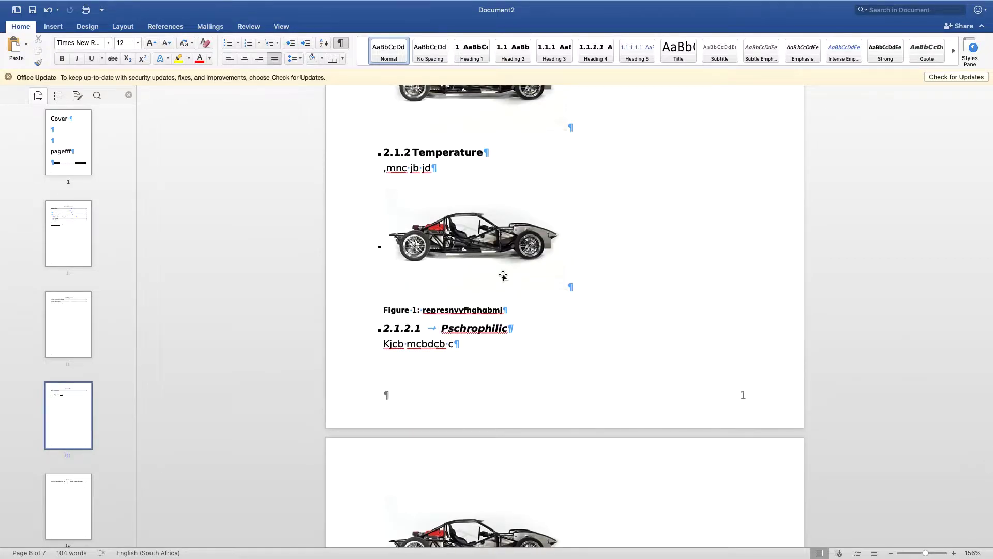
scroll(503, 236, up, 3)
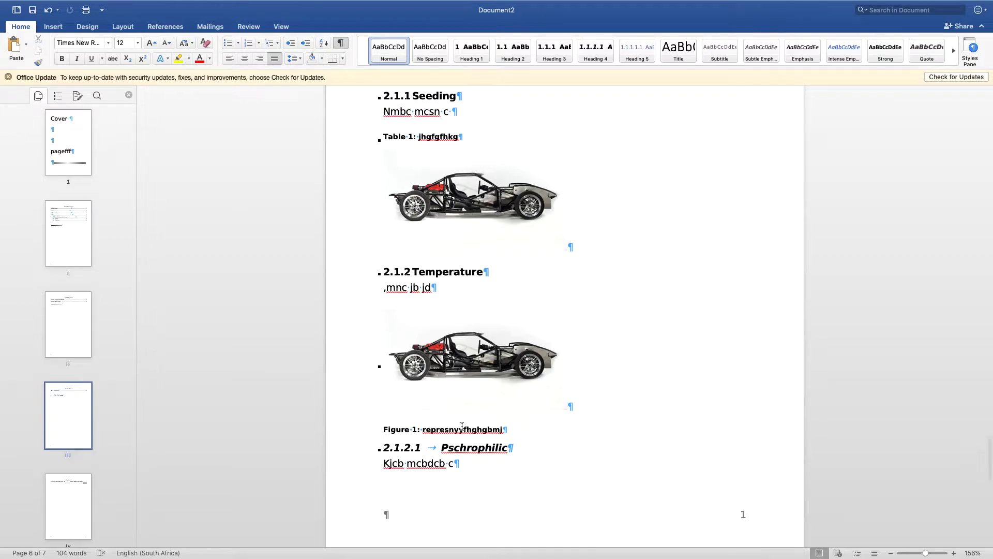
click(362, 435)
key(Delete)
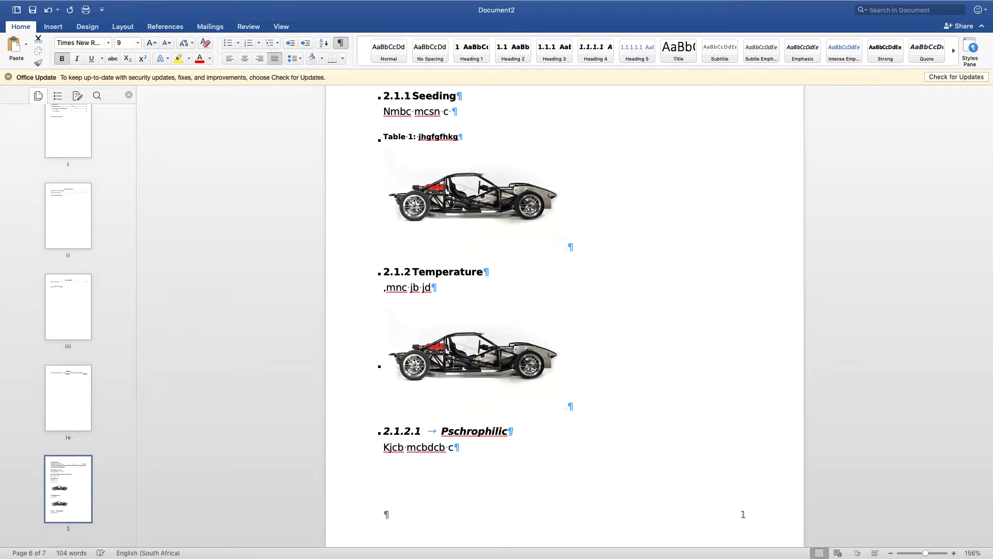
Step: Insert a Figure-labelled caption for the car picture in section 2.1.2 Temperature, with the text ": jhfgjhfgjf" after the number
click(480, 353)
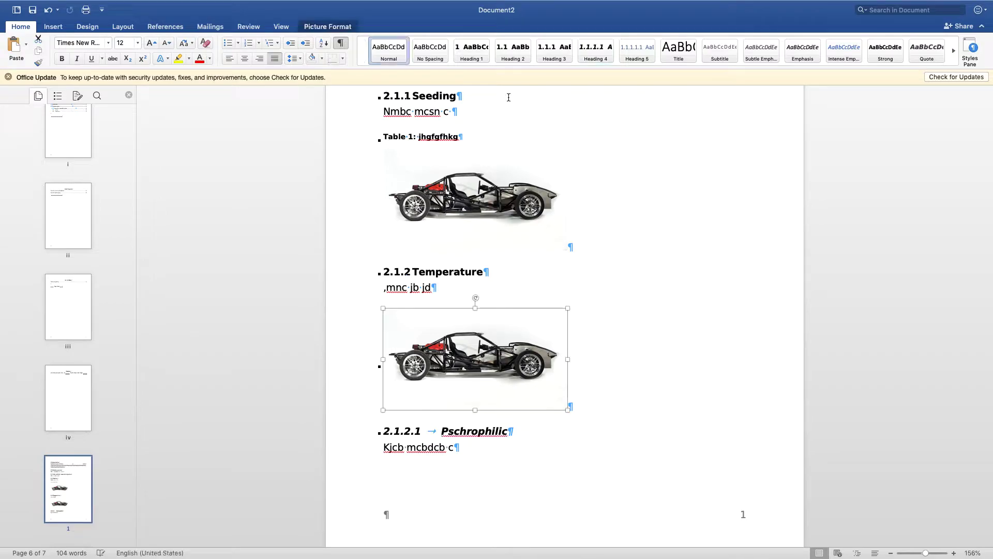
click(165, 26)
click(562, 50)
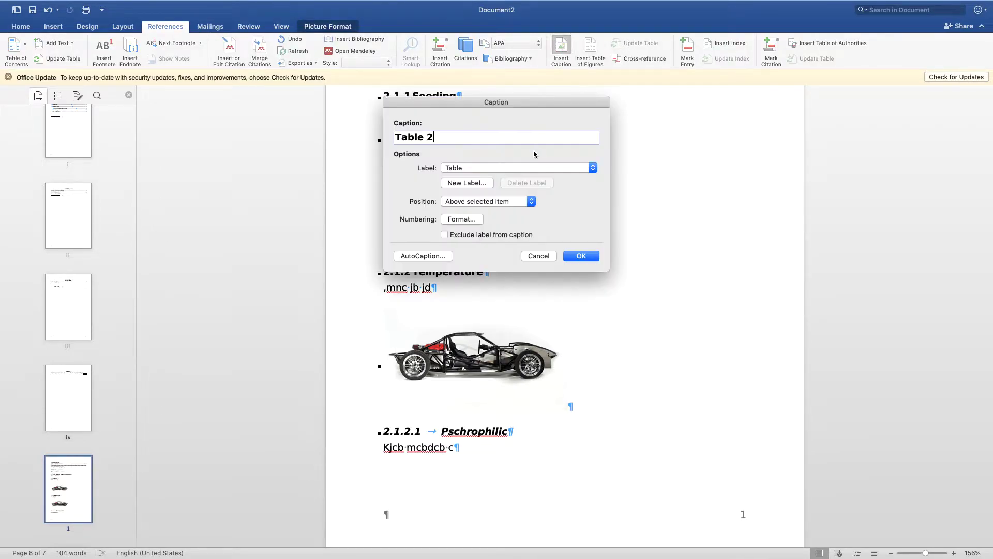
click(469, 168)
click(469, 160)
click(582, 256)
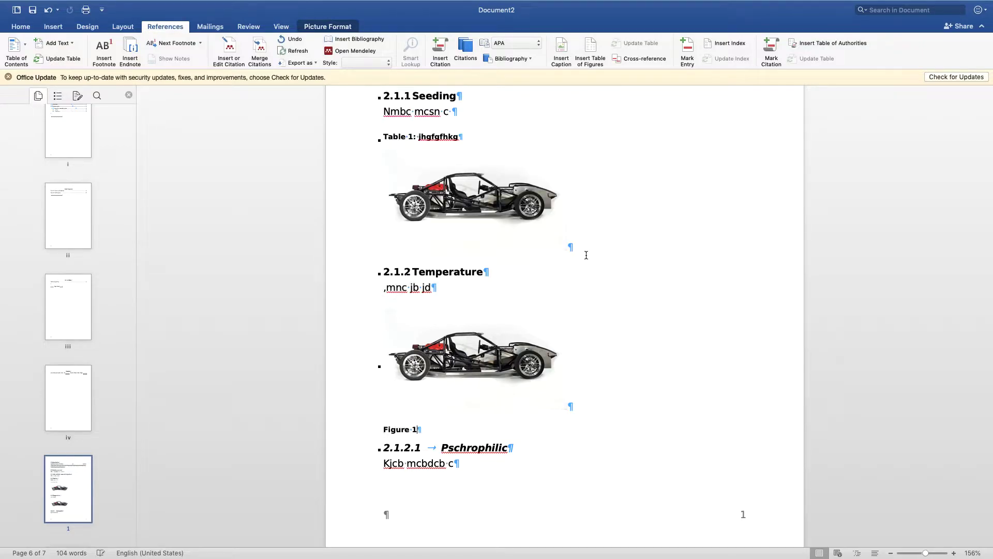
text(: jhfgjhfgjf)
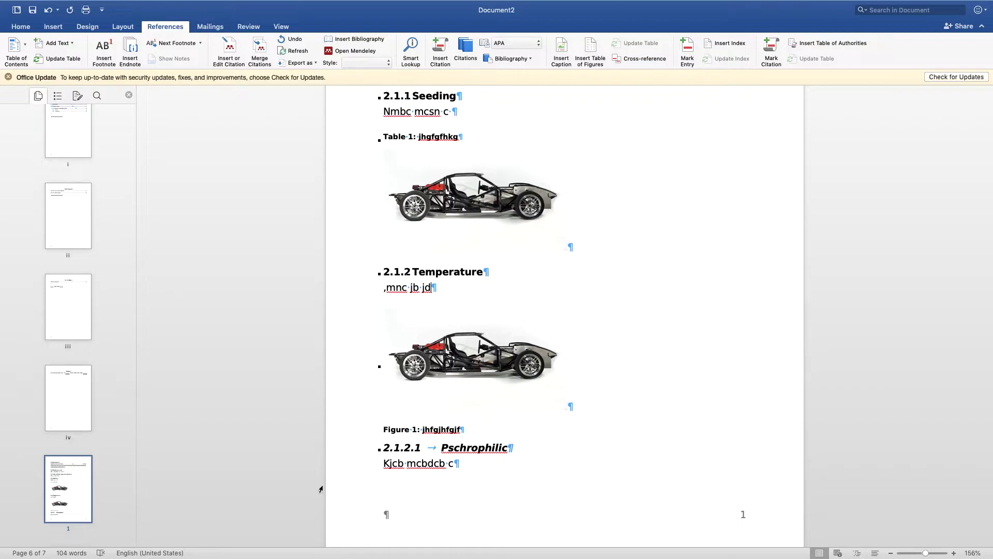
Step: Insert a hyperlinked cross-reference to Figure 1, only label and number, at the end of the text under 2.1.2 Temperature
text(igure)
key(BackSpace)
key(BackSpace)
key(BackSpace)
key(BackSpace)
key(BackSpace)
key(BackSpace)
click(639, 59)
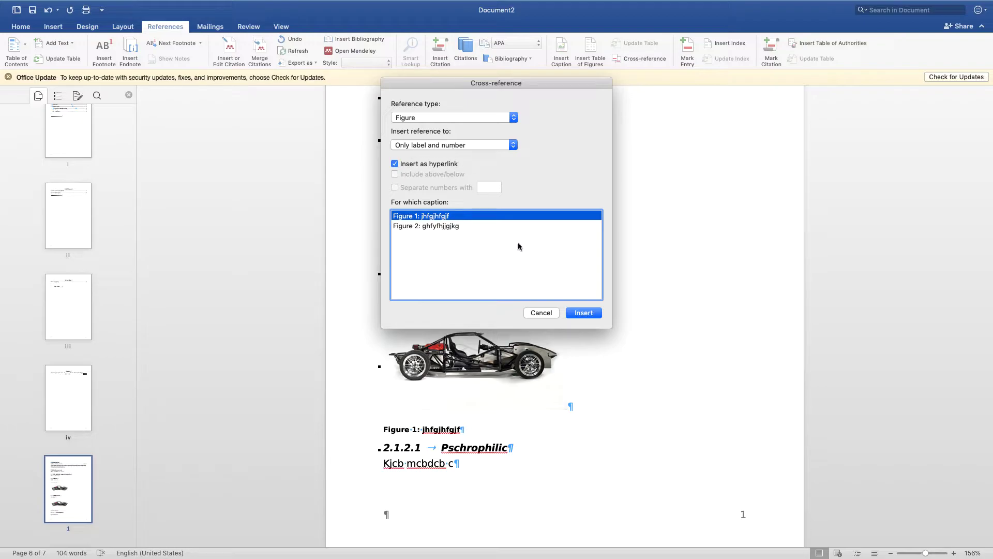
click(573, 313)
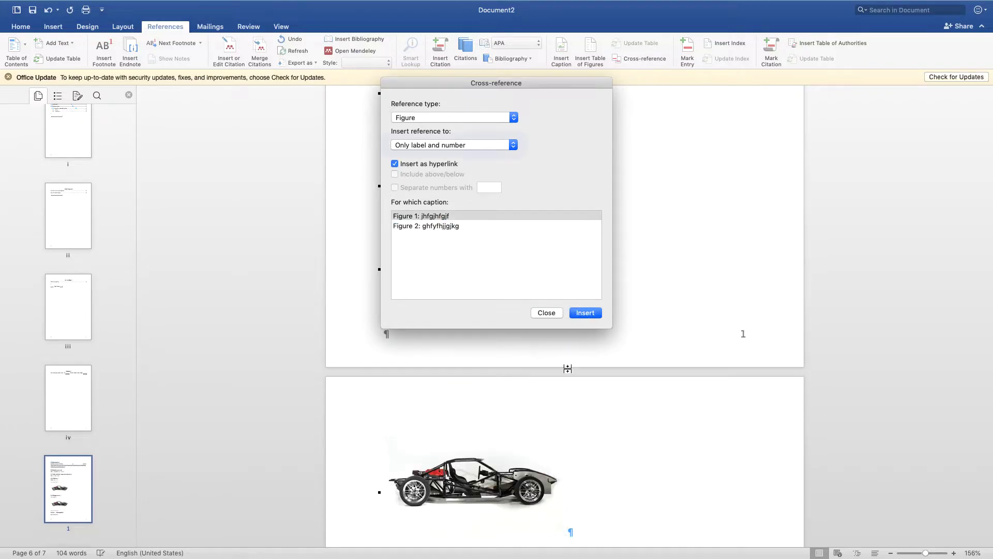
drag(489, 83, 788, 148)
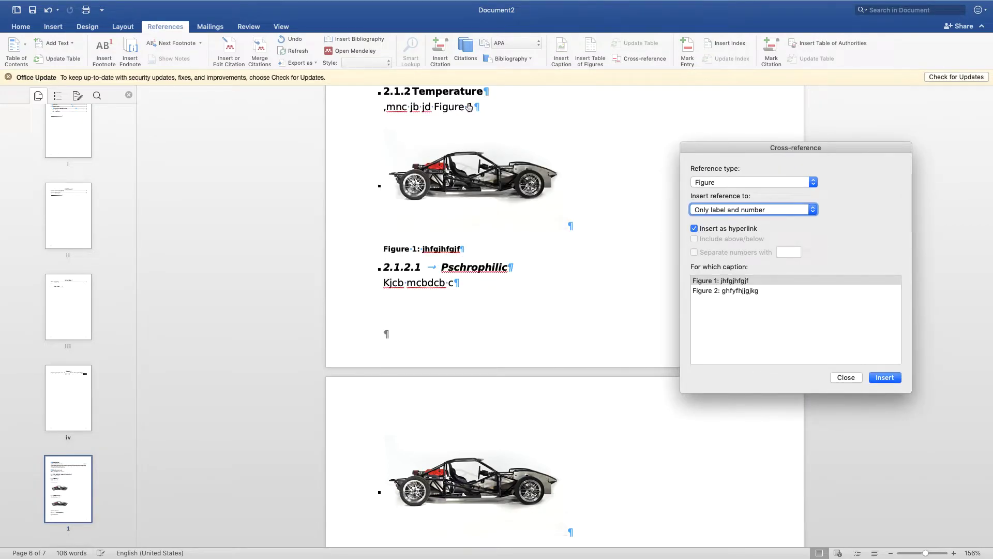
Step: Insert a cross-reference to Table 1, only label and number, at the end of the text under 2.1.1 Seeding
click(728, 182)
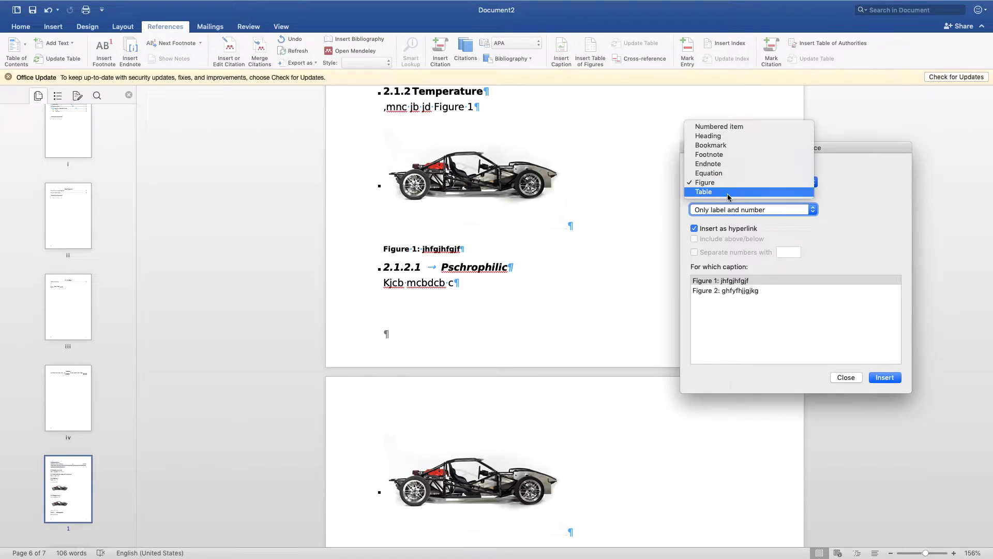
click(728, 192)
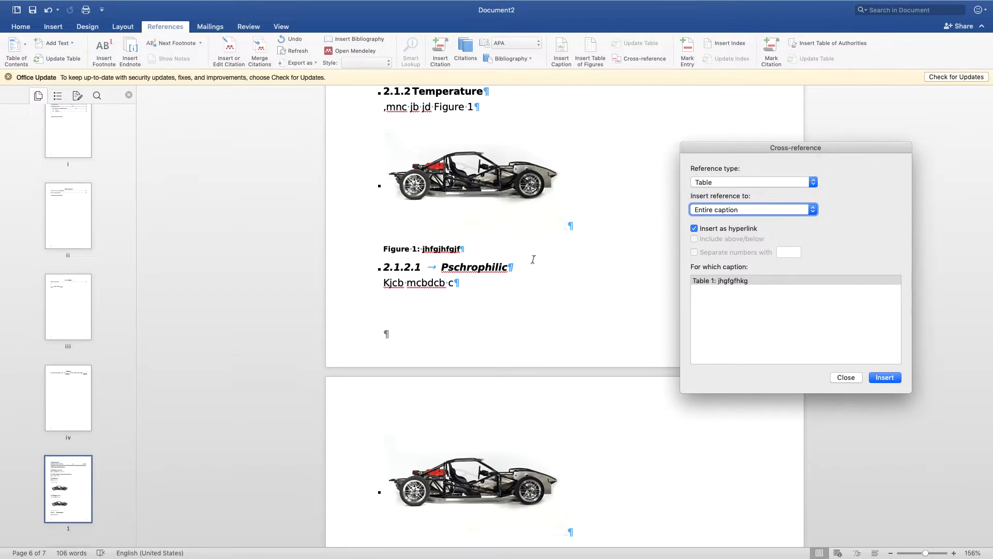
scroll(491, 265, up, 5)
click(449, 164)
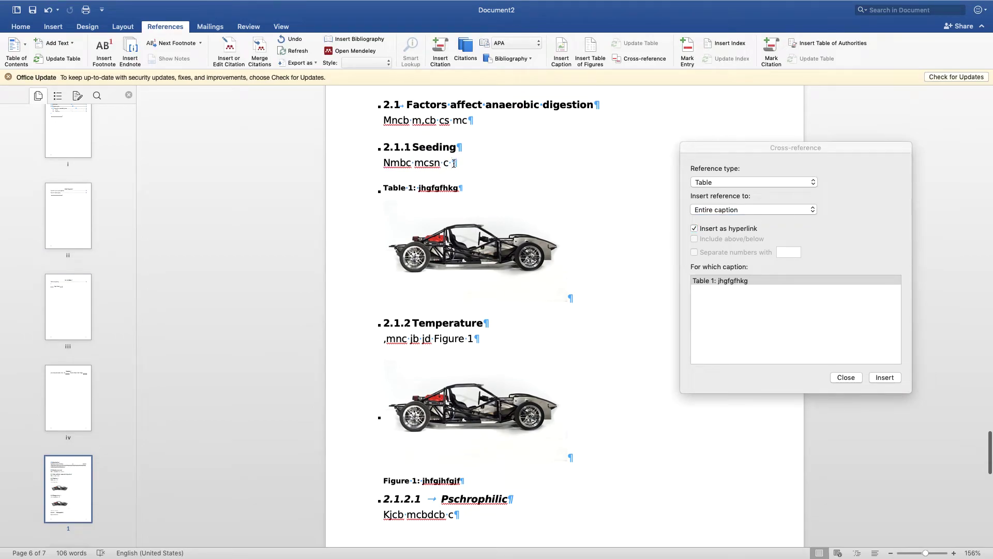
click(706, 210)
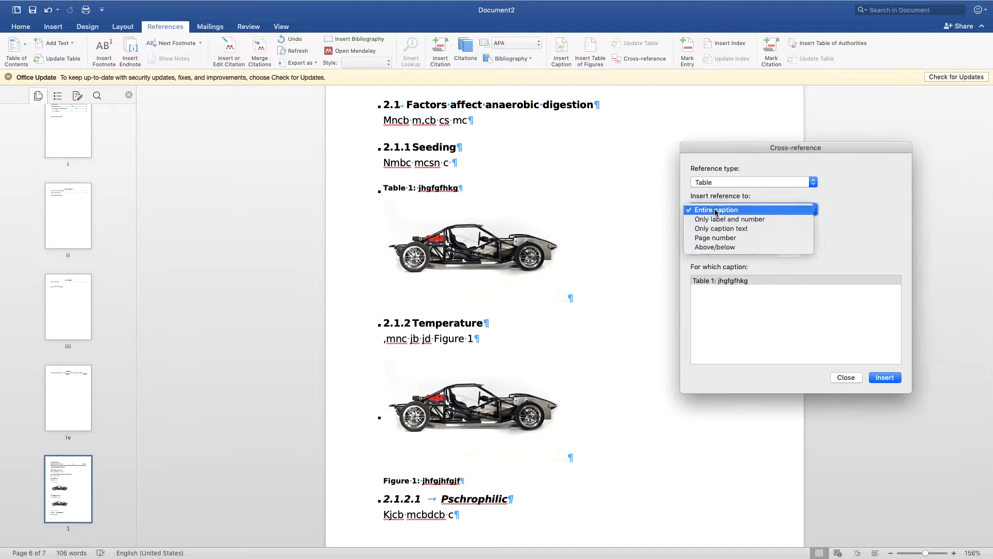
click(724, 219)
click(875, 380)
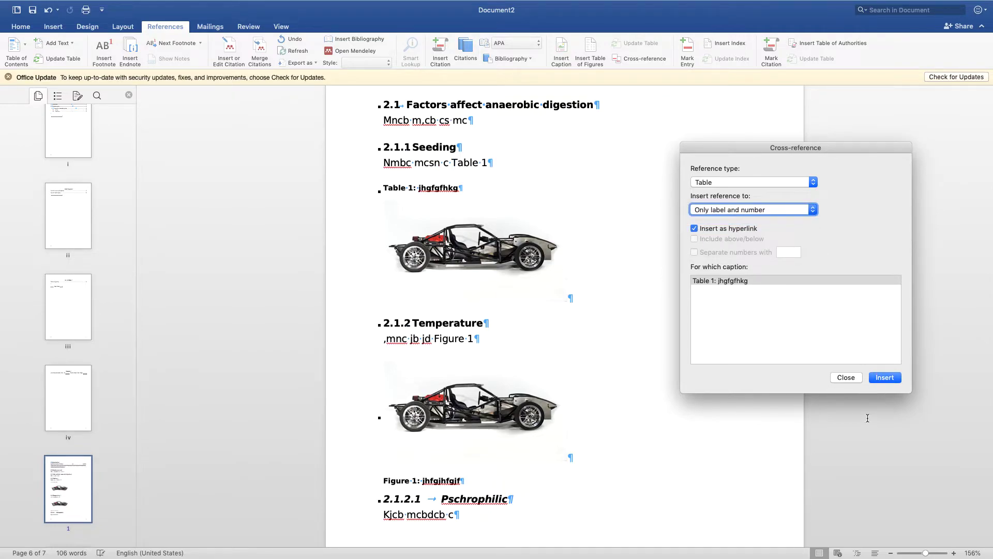
click(841, 377)
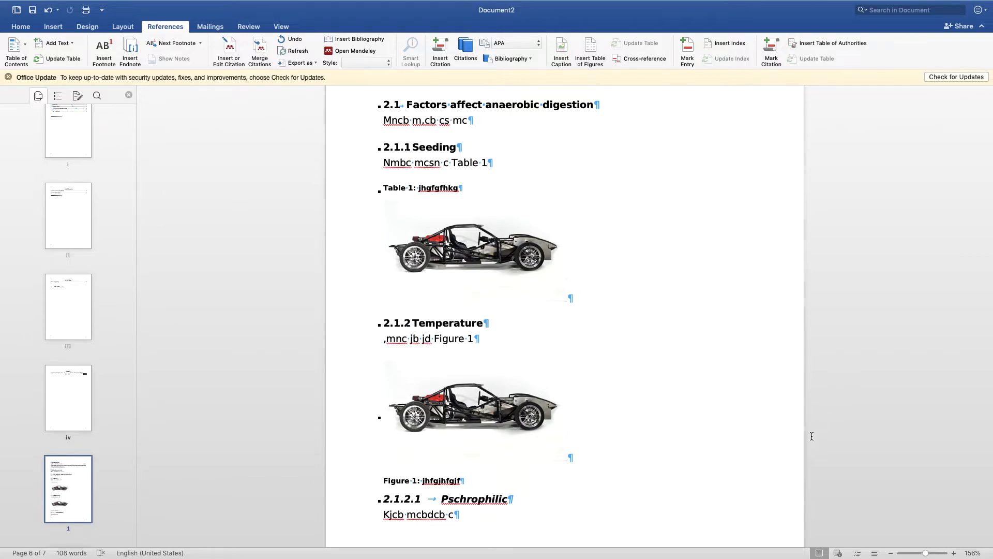
Step: Insert a cross-reference to Figure 2, only label and number, at the end of the text under 2.1.2.1 Pschrophilic
scroll(594, 364, down, 6)
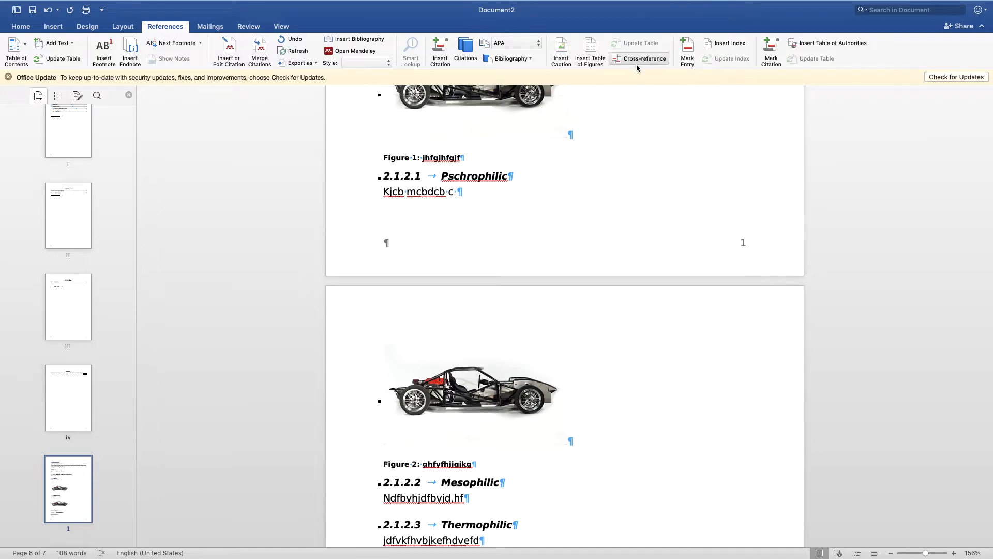
scroll(640, 98, up, 5)
scroll(640, 102, down, 1)
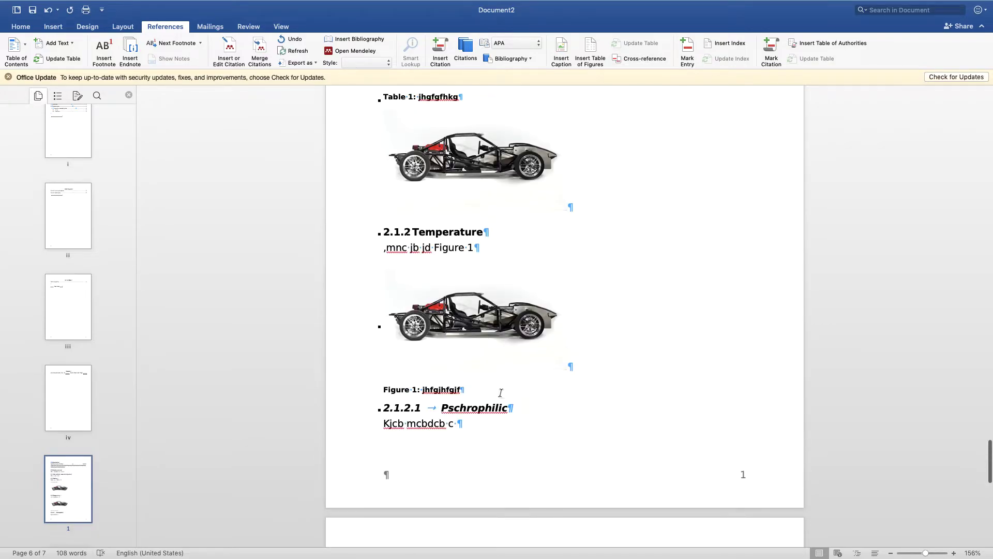
scroll(499, 404, down, 2)
click(641, 58)
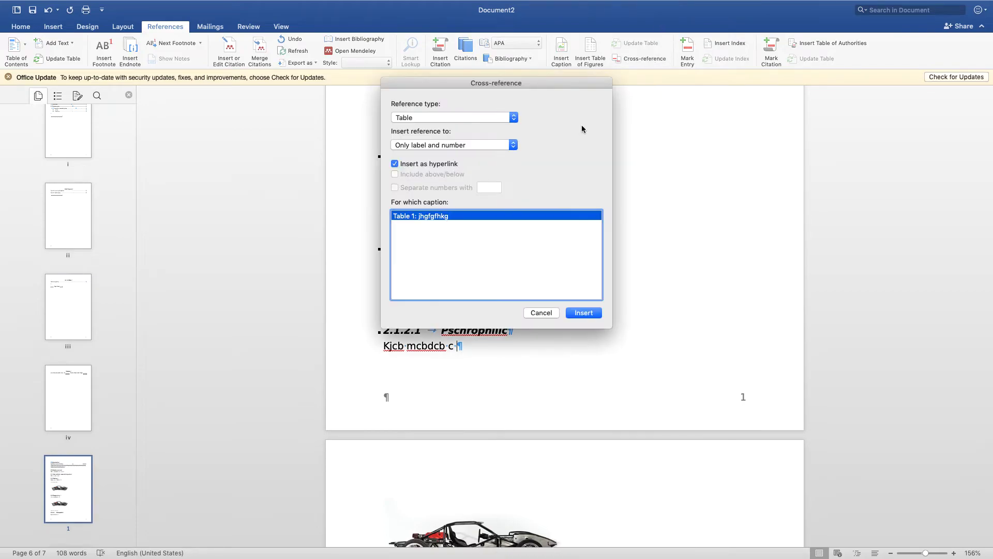
click(443, 118)
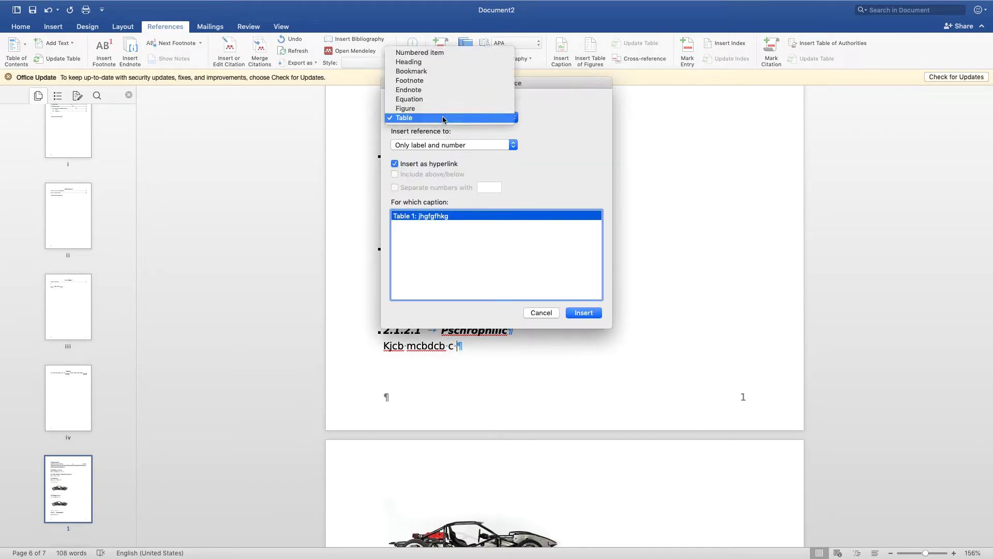
click(443, 108)
click(445, 146)
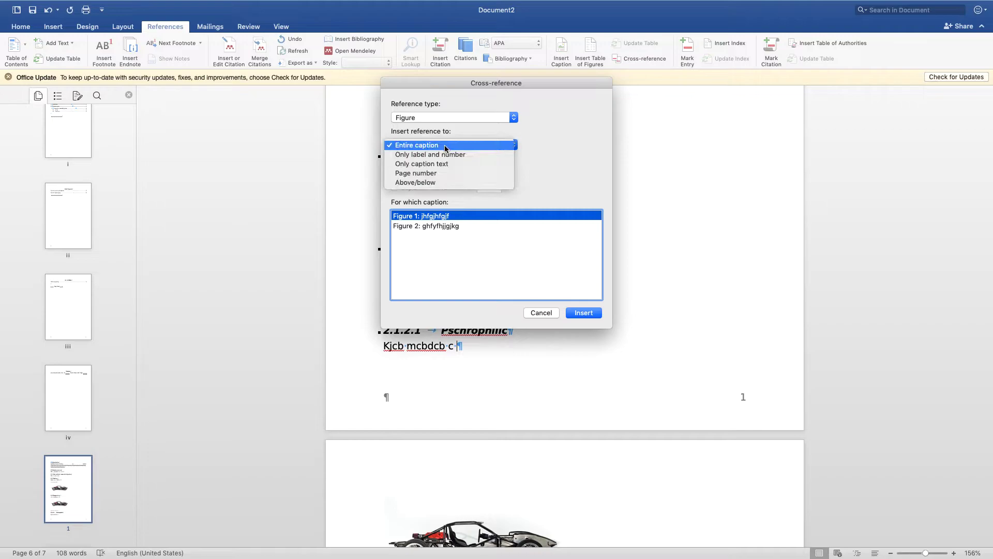
click(446, 154)
click(454, 225)
click(581, 315)
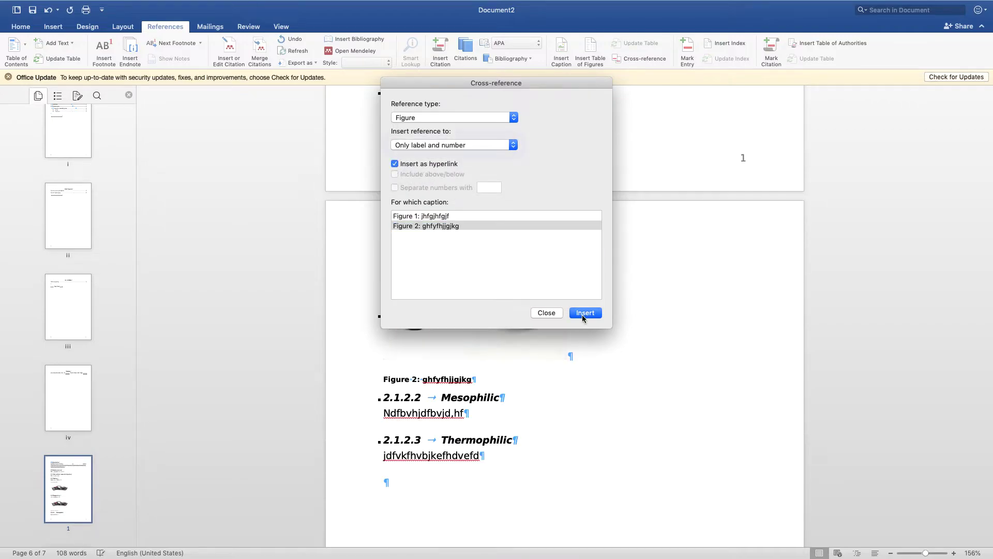
click(544, 313)
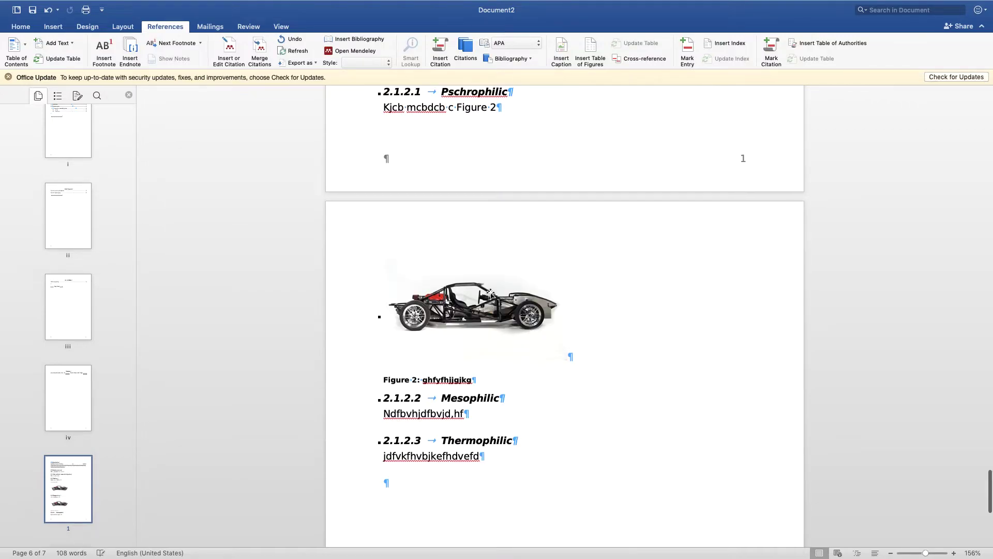
Step: Delete the car picture in section 2.1.2 Temperature together with its Figure 1 caption
scroll(484, 367, up, 3)
scroll(465, 430, up, 6)
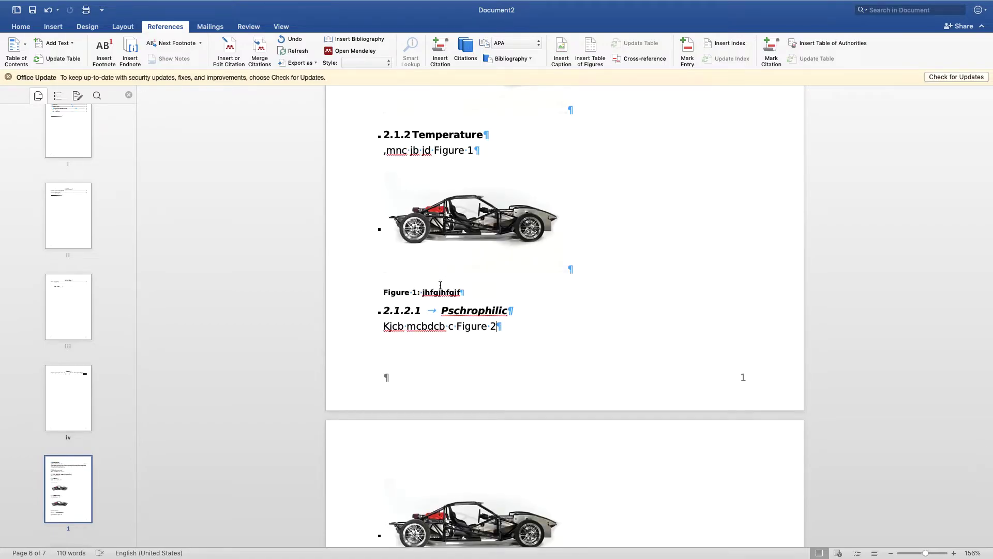
click(349, 232)
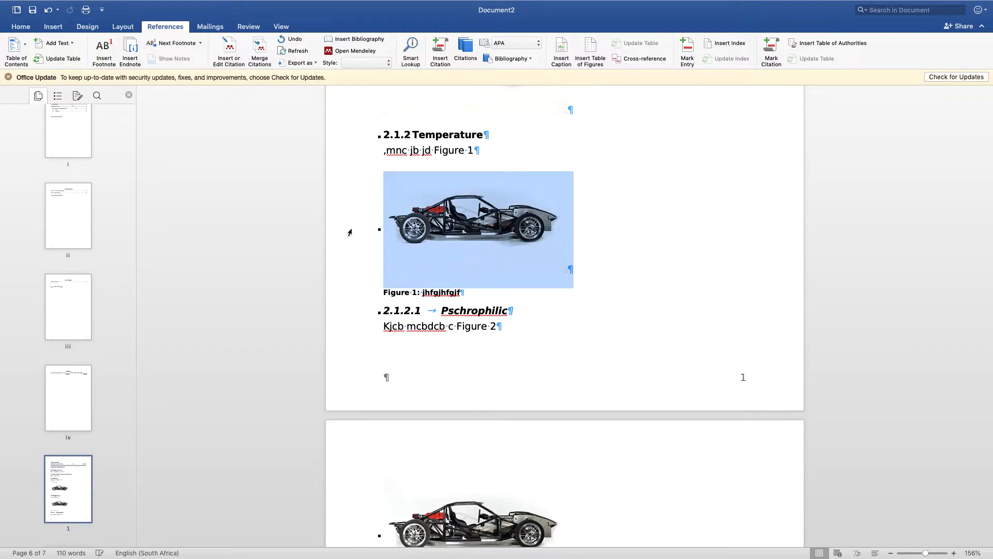
key(Delete)
click(356, 181)
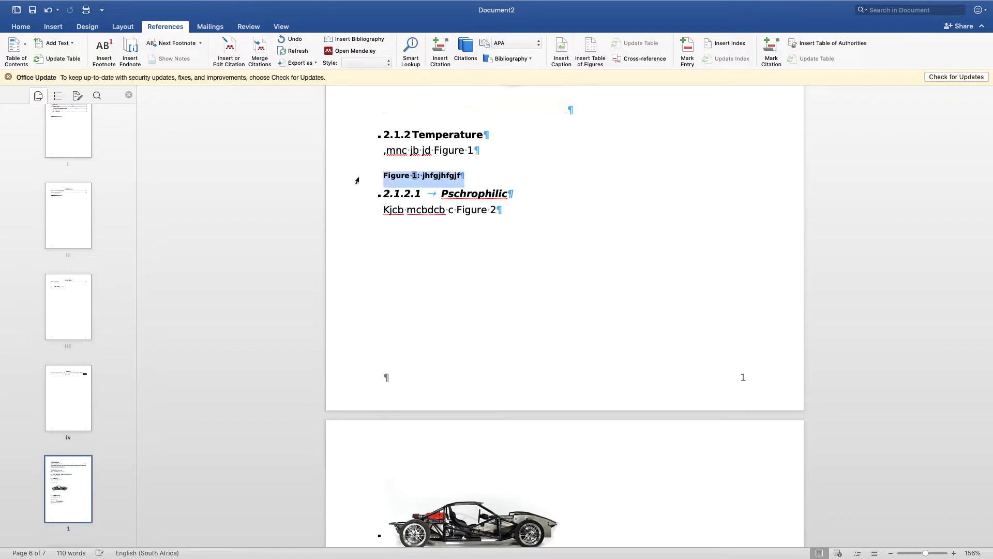
key(Delete)
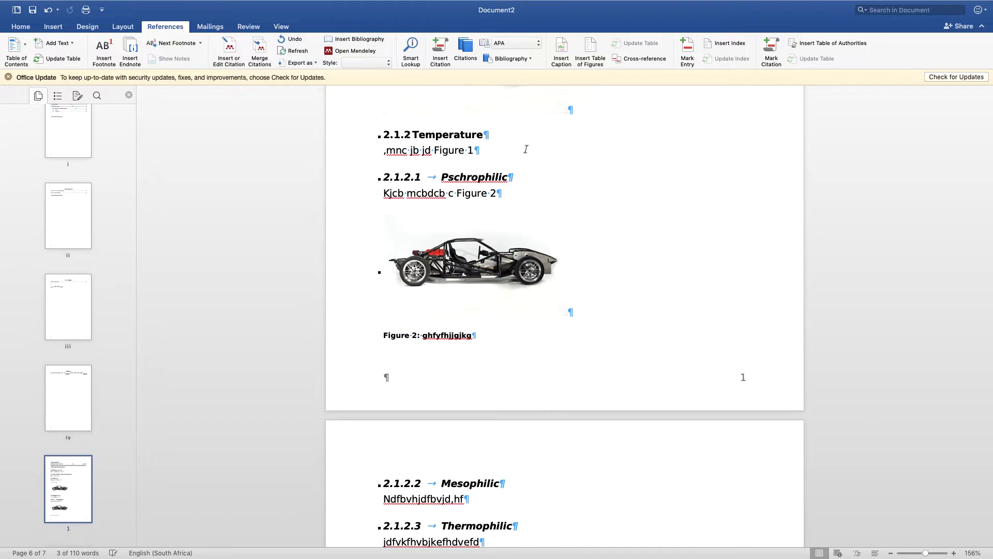
Step: Delete the Figure 1 cross-reference from the text under 2.1.2 Temperature
right_click(459, 151)
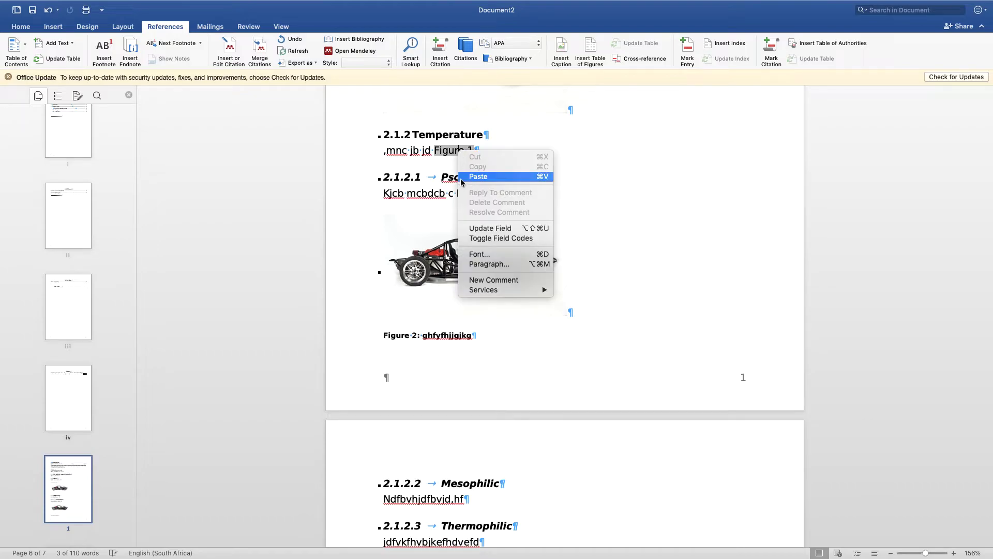
click(436, 163)
drag(433, 152, 473, 151)
key(BackSpace)
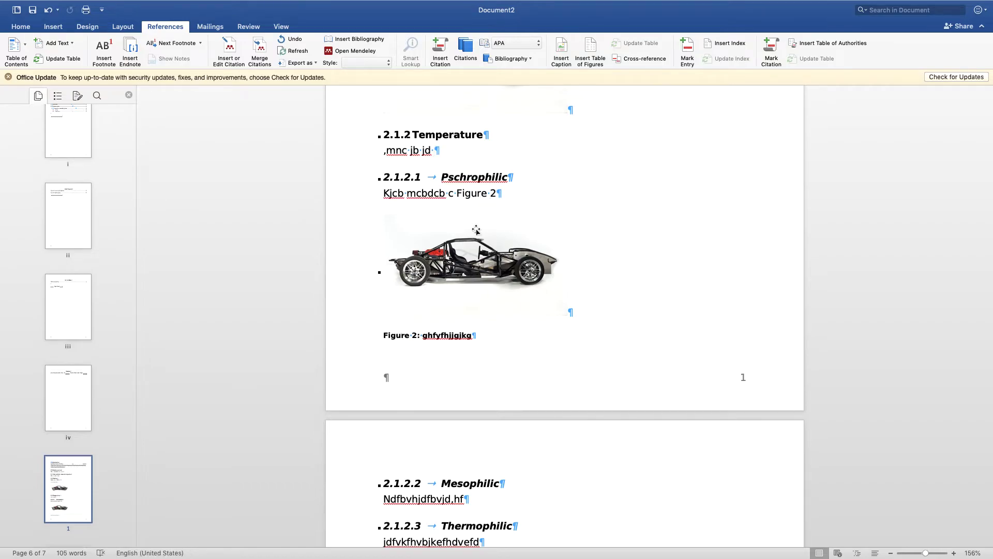
Step: Update the number field in the figure caption under 2.1.2.1 Pschrophilic and the cross-reference to it in the text above
right_click(493, 197)
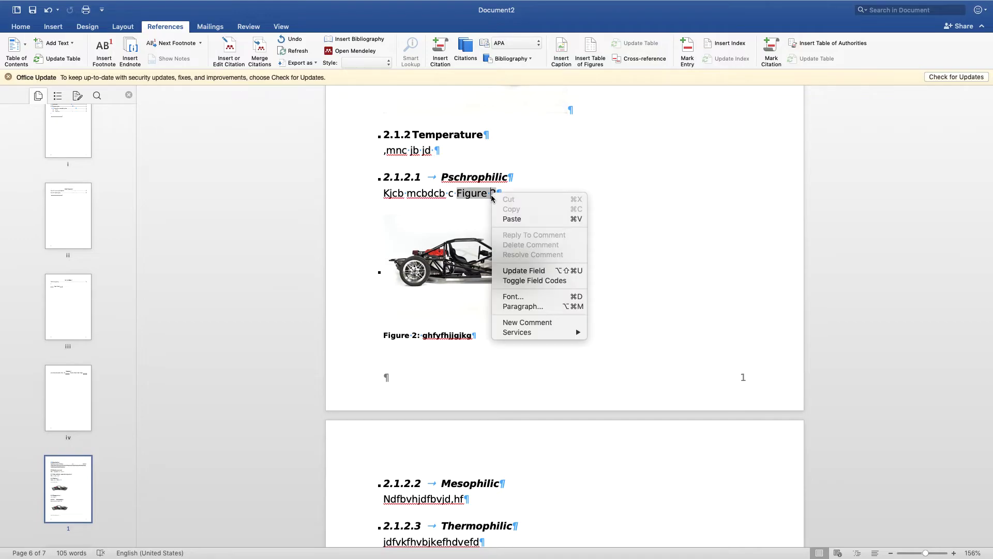
click(414, 339)
right_click(415, 336)
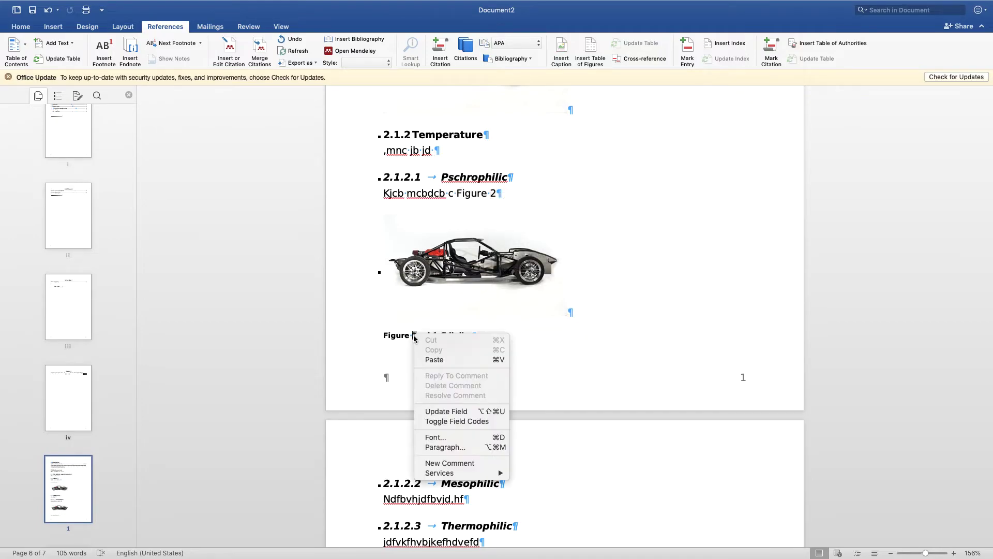
click(456, 412)
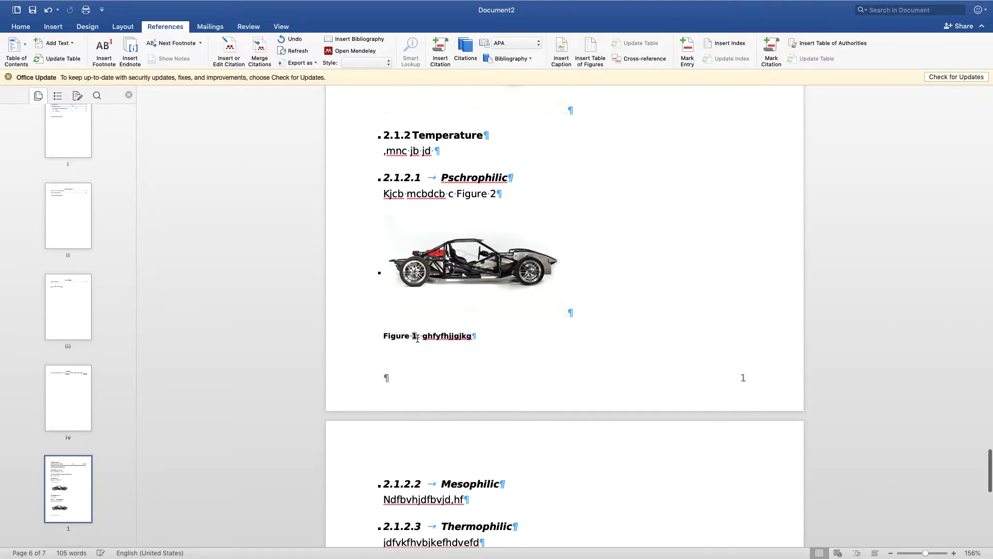
right_click(493, 198)
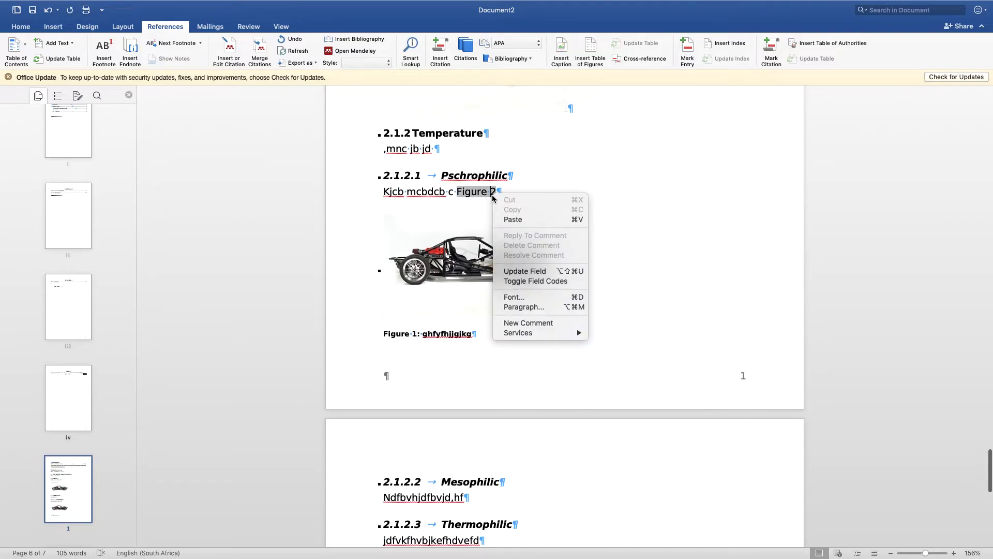
click(528, 271)
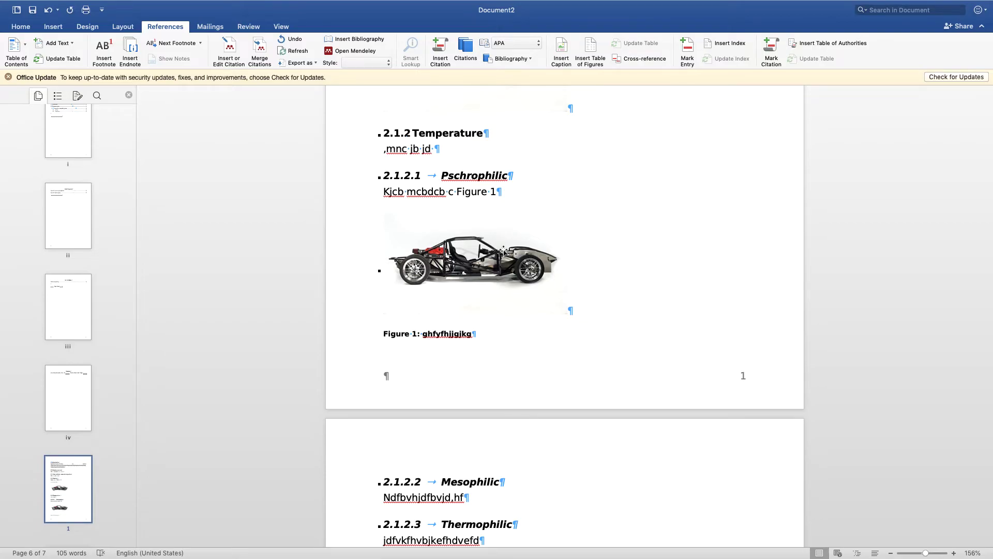
Step: Clear the old entries in the list of figures and replace it with a new table of figures for the Figure caption label
scroll(503, 252, up, 5)
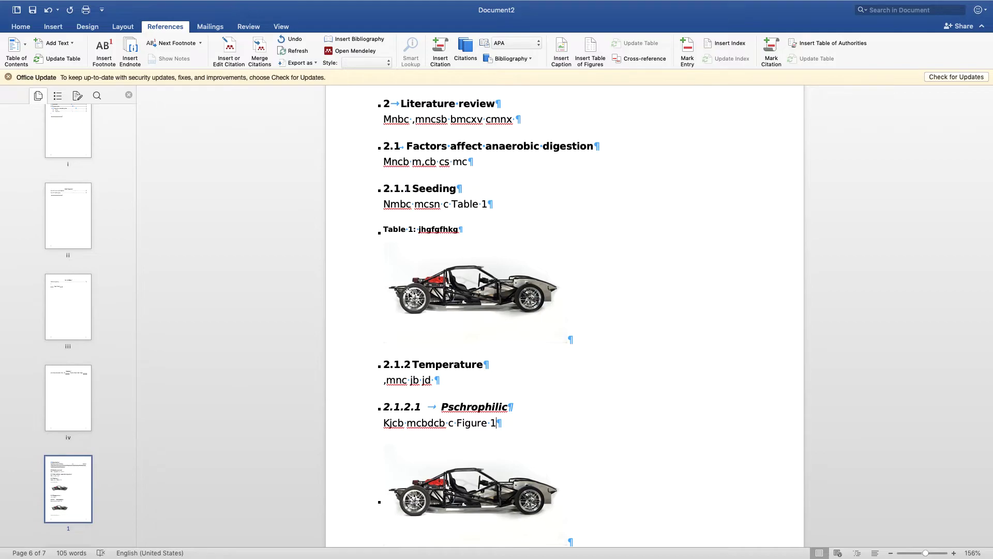
scroll(408, 294, up, 15)
scroll(408, 294, up, 12)
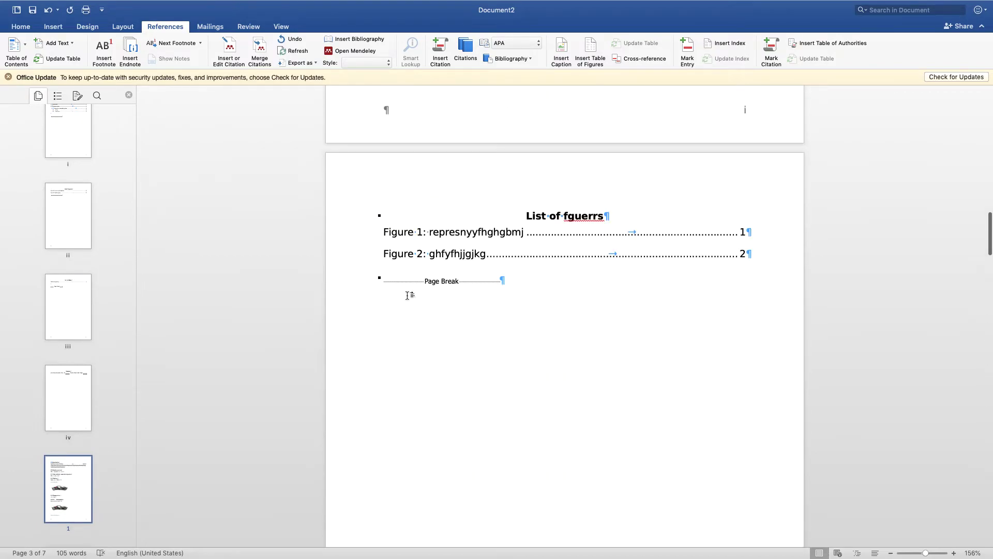
scroll(408, 294, up, 2)
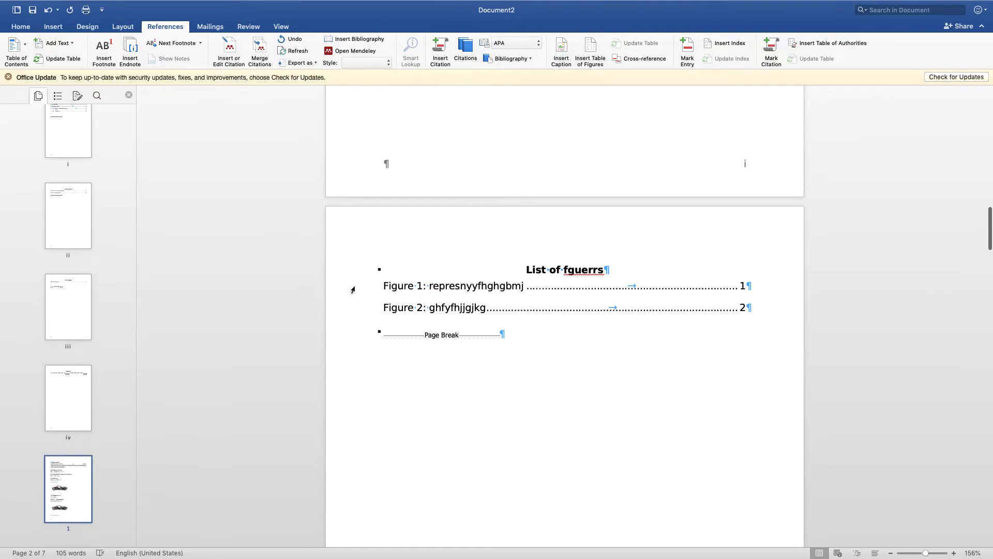
click(351, 304)
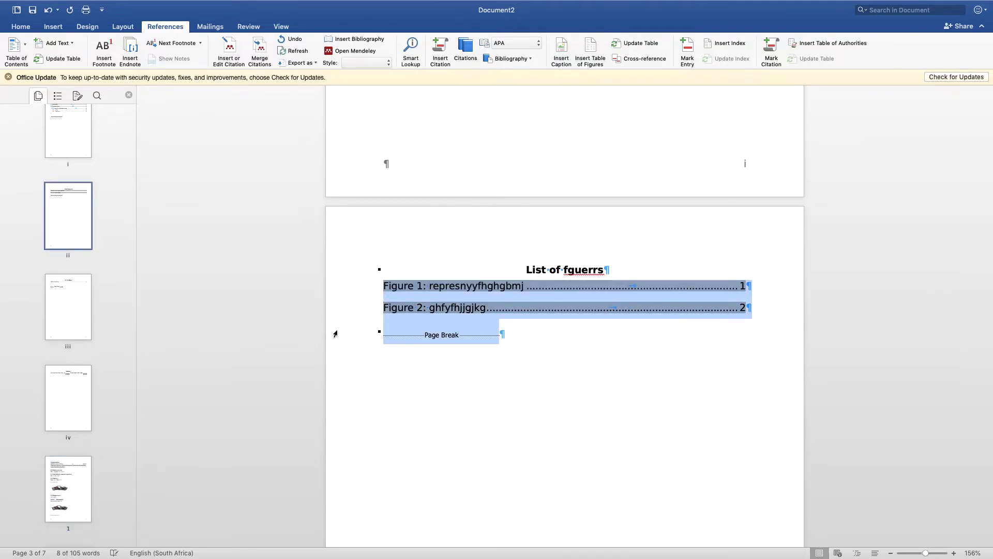
key(BackSpace)
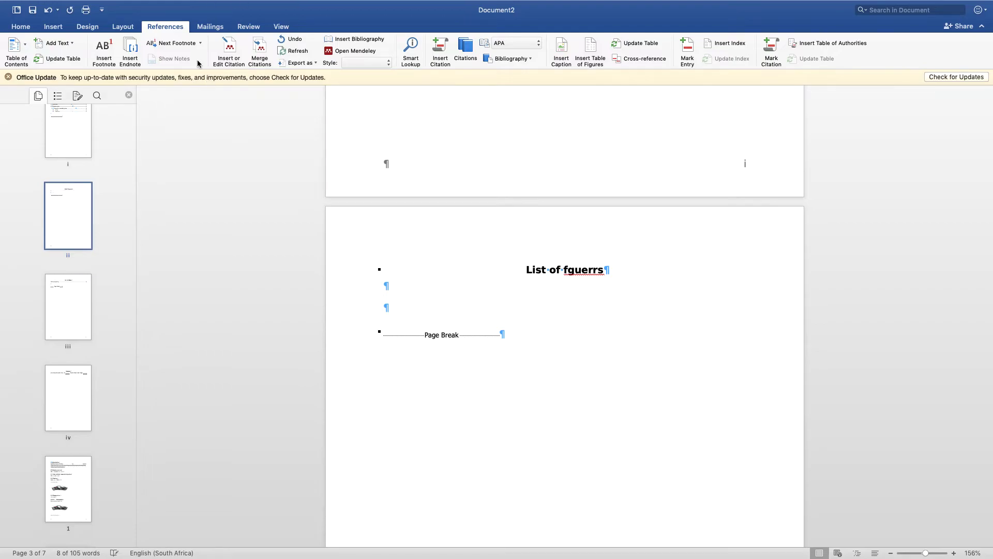
click(594, 49)
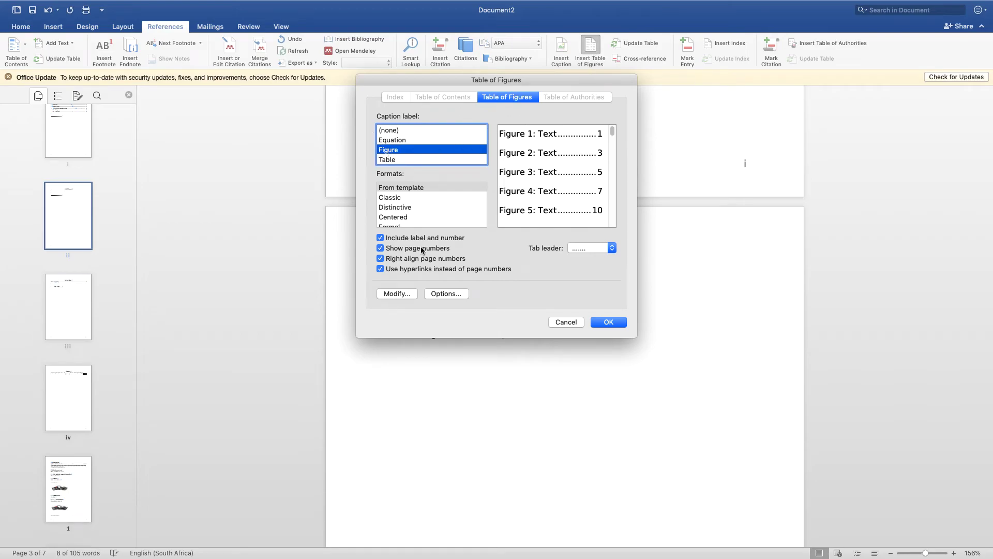
click(608, 323)
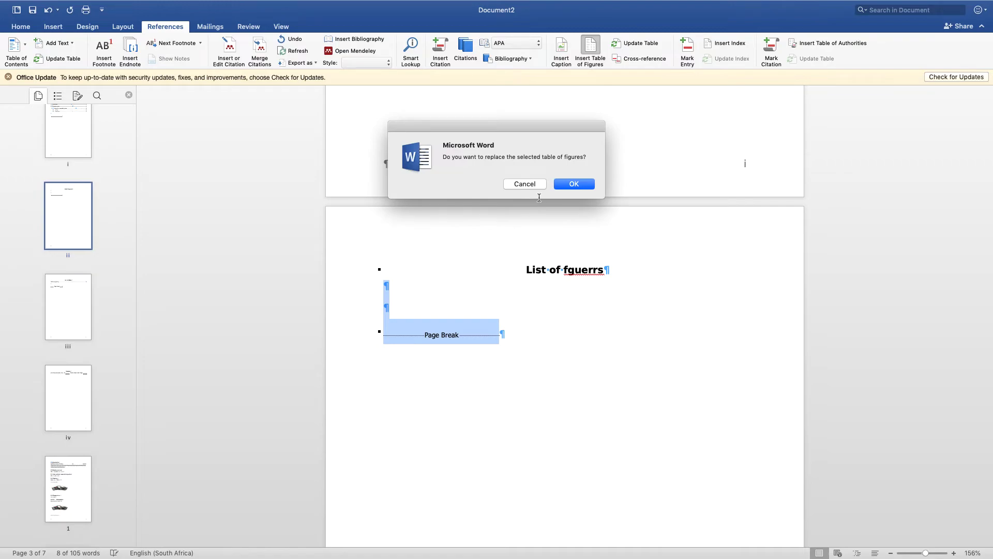
click(563, 183)
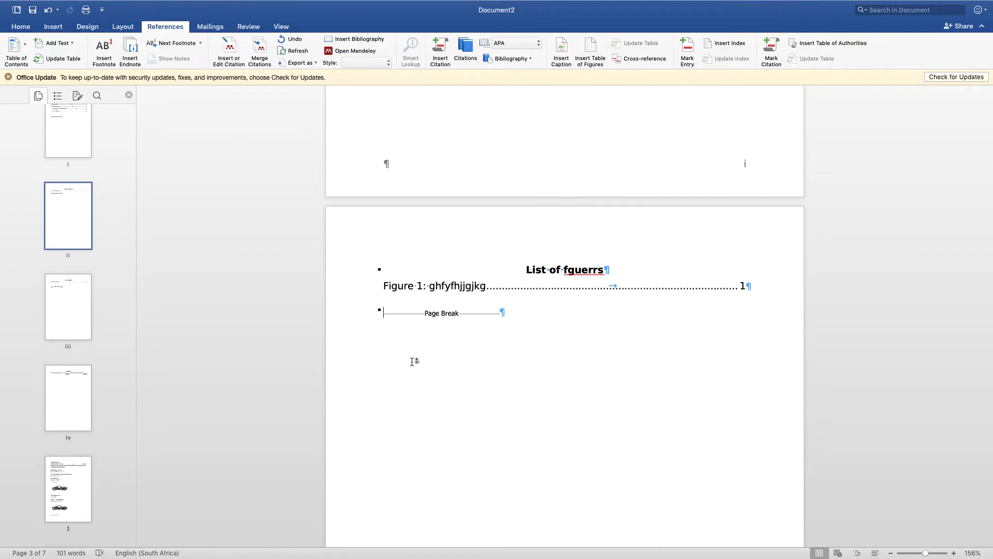
Step: Apply the Heading 1 style to the "List of tables" title, remove its numbering and centre it
scroll(430, 370, down, 15)
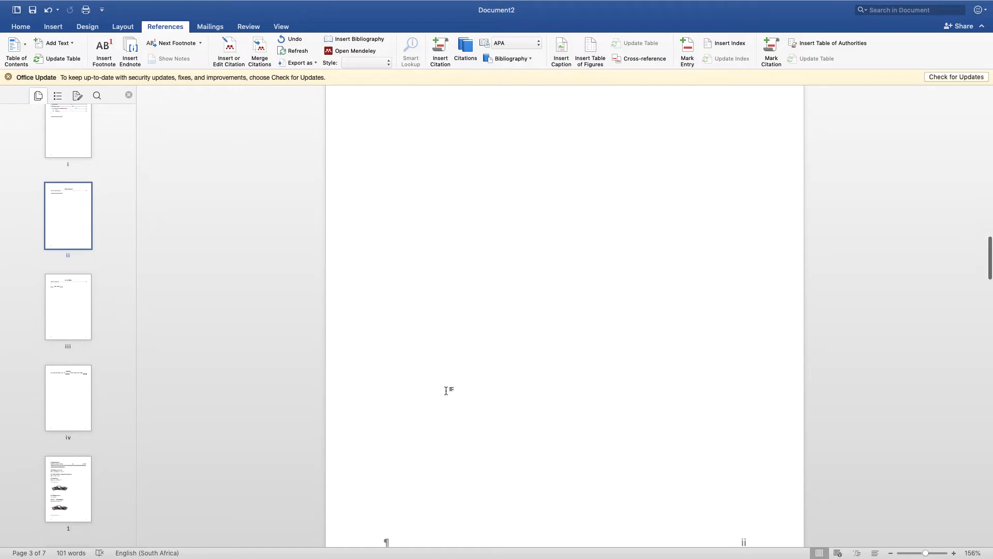
drag(531, 335, 602, 333)
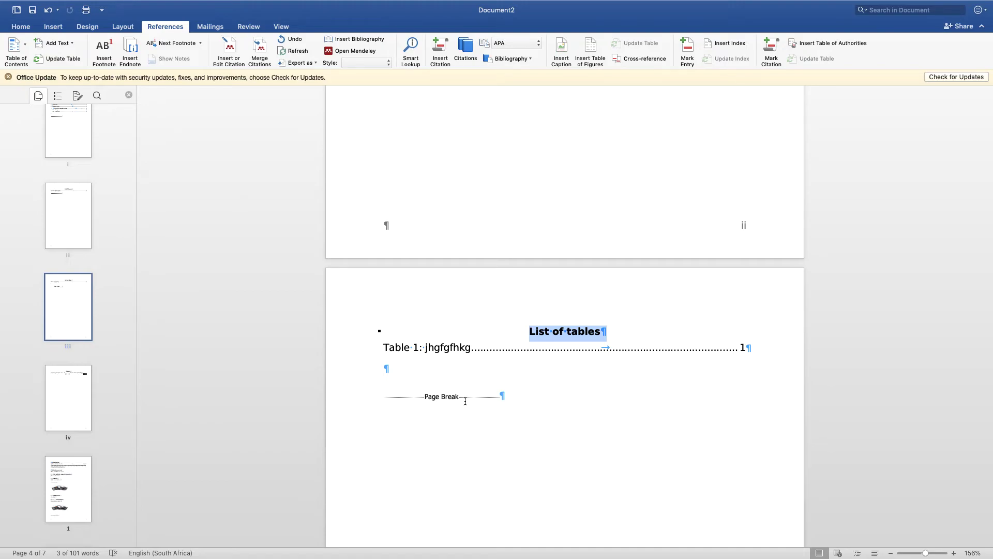
click(56, 28)
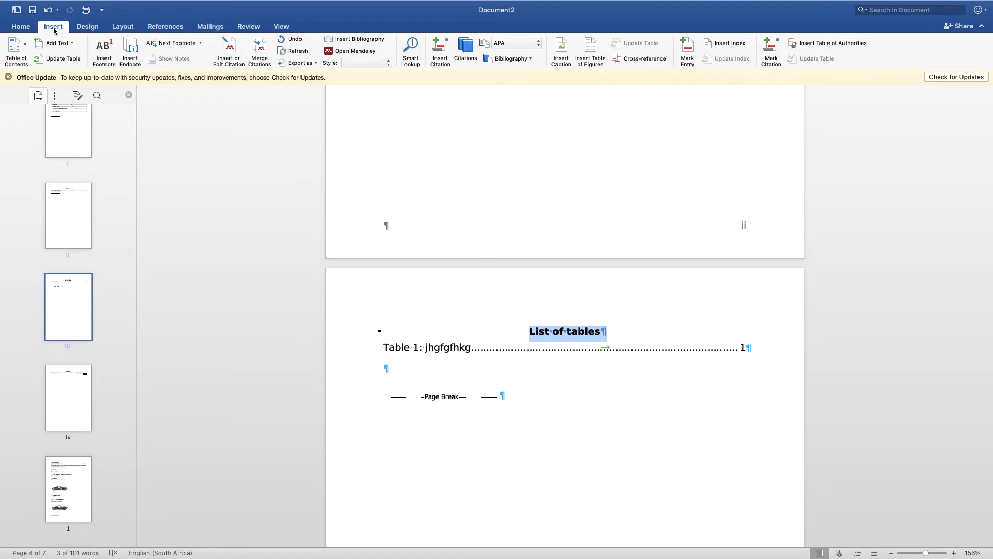
click(20, 26)
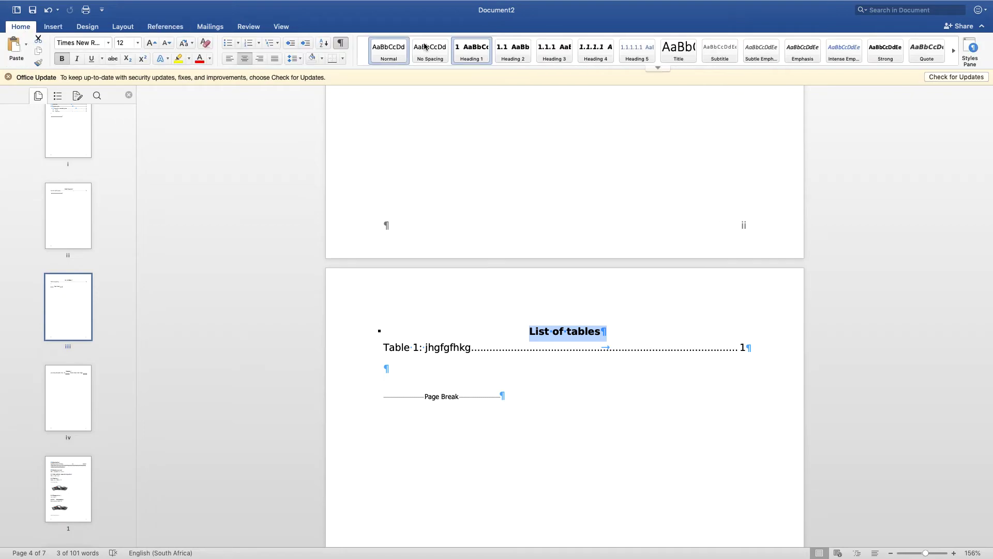
click(470, 53)
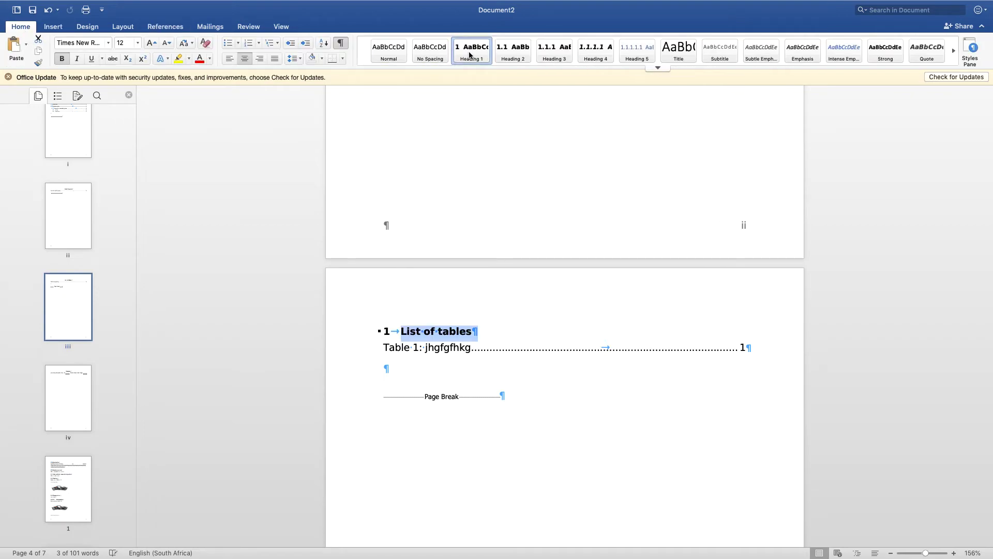
click(249, 44)
click(247, 60)
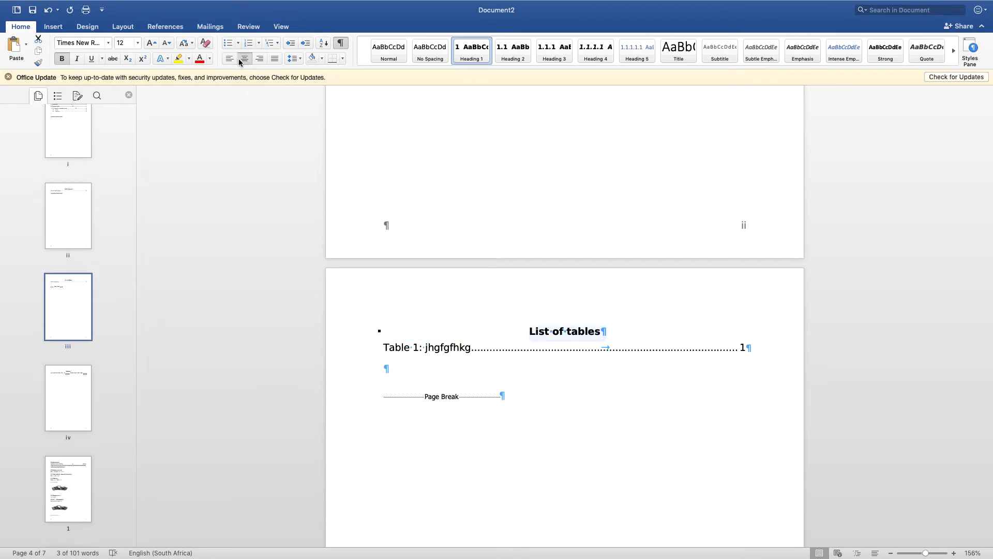
Step: Update the entire table of contents, not only its page numbers
click(72, 150)
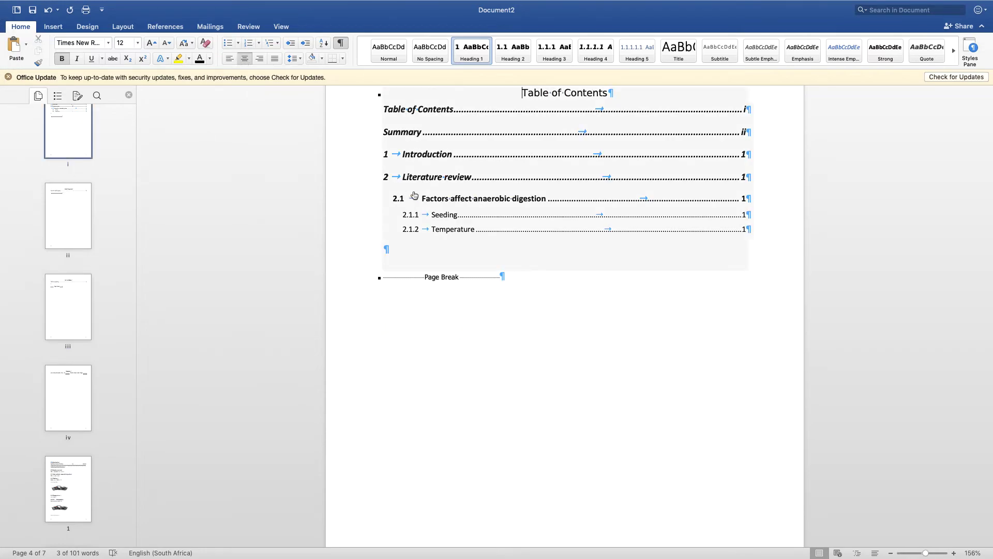
right_click(470, 192)
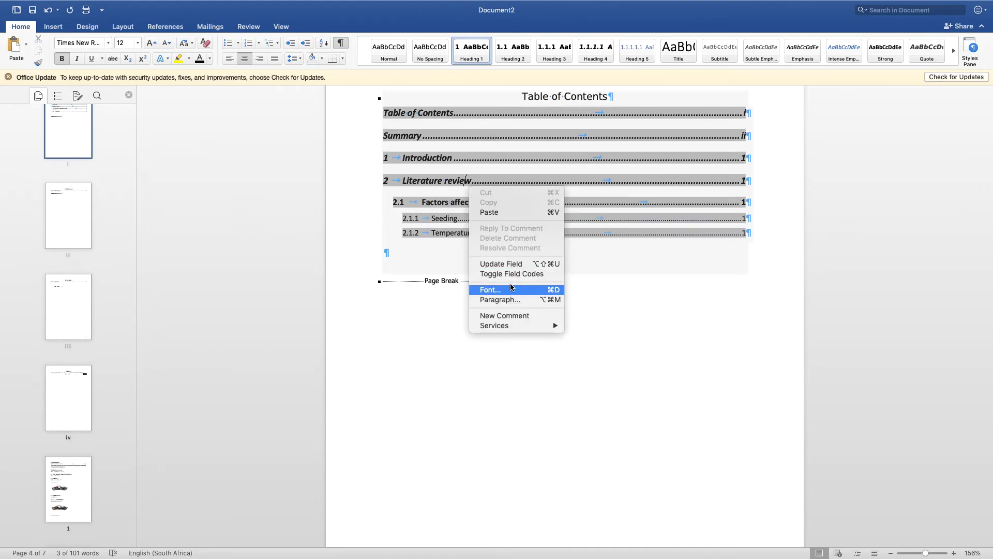
click(507, 264)
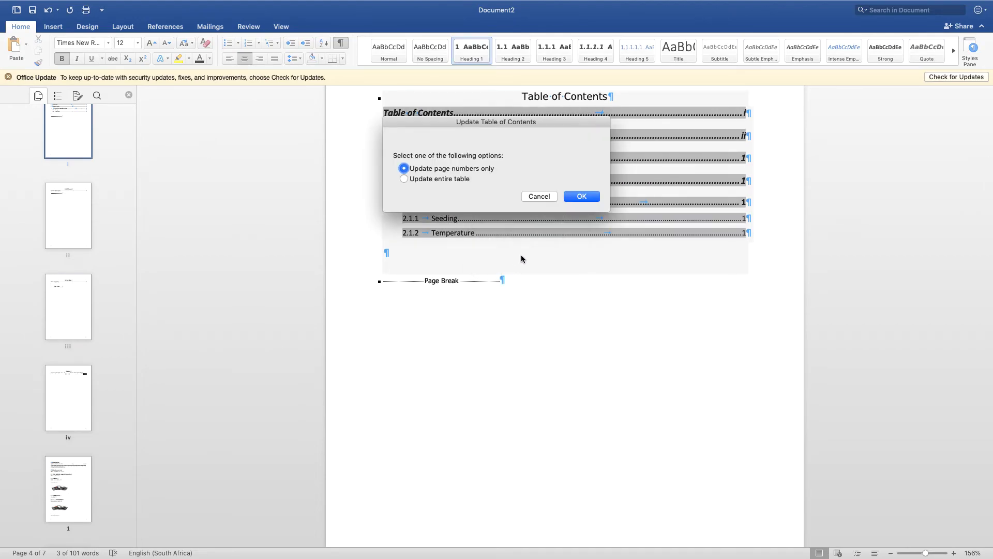
click(450, 179)
click(571, 197)
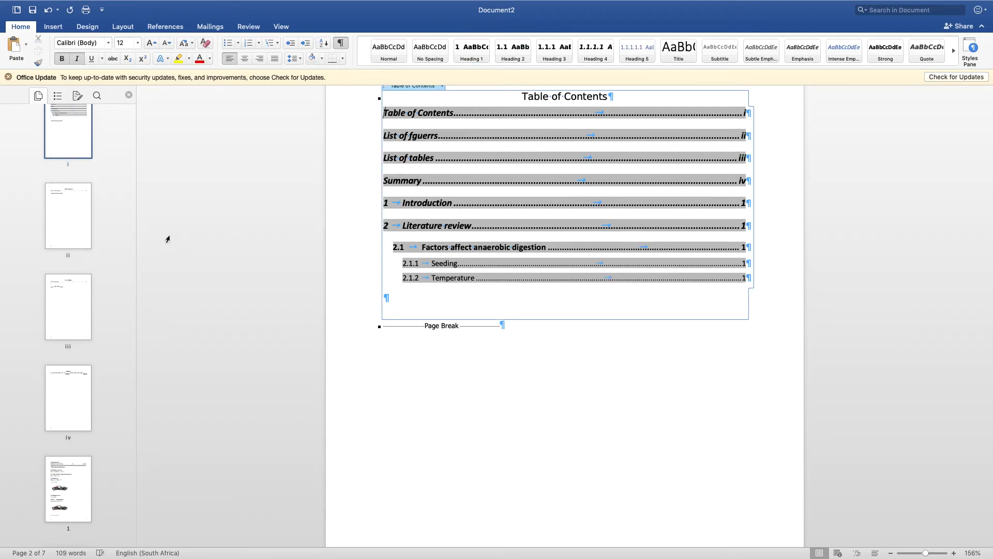
Step: Look through the lists and figure pages, and compare them with the Figure 3 and temperature pages of the complete thesis document
scroll(657, 415, down, 15)
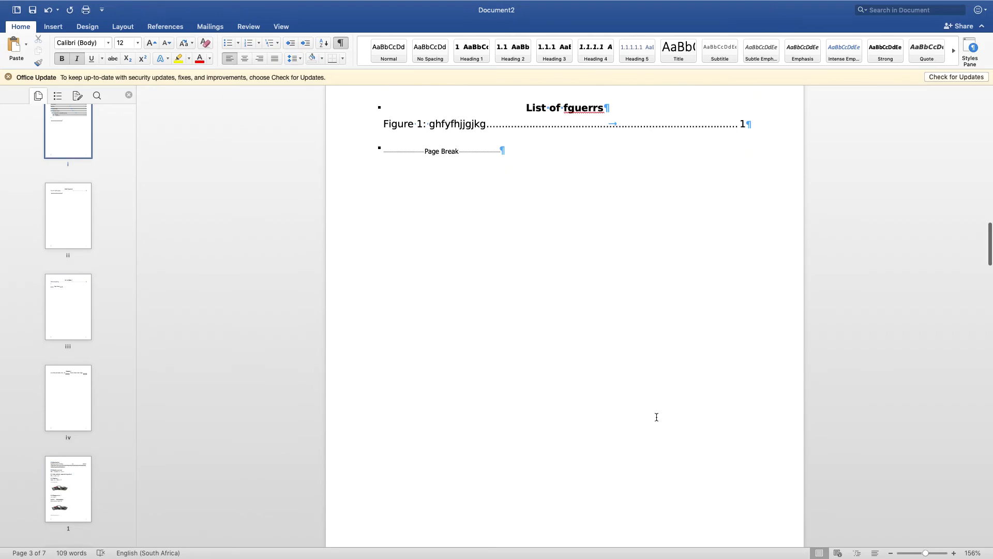
scroll(657, 417, down, 10)
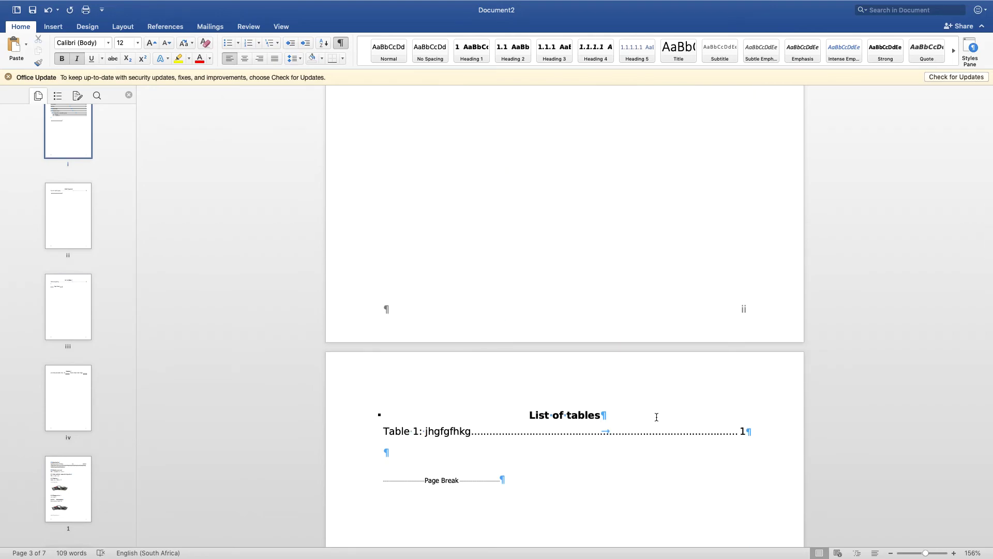
scroll(534, 406, down, 15)
scroll(536, 412, down, 20)
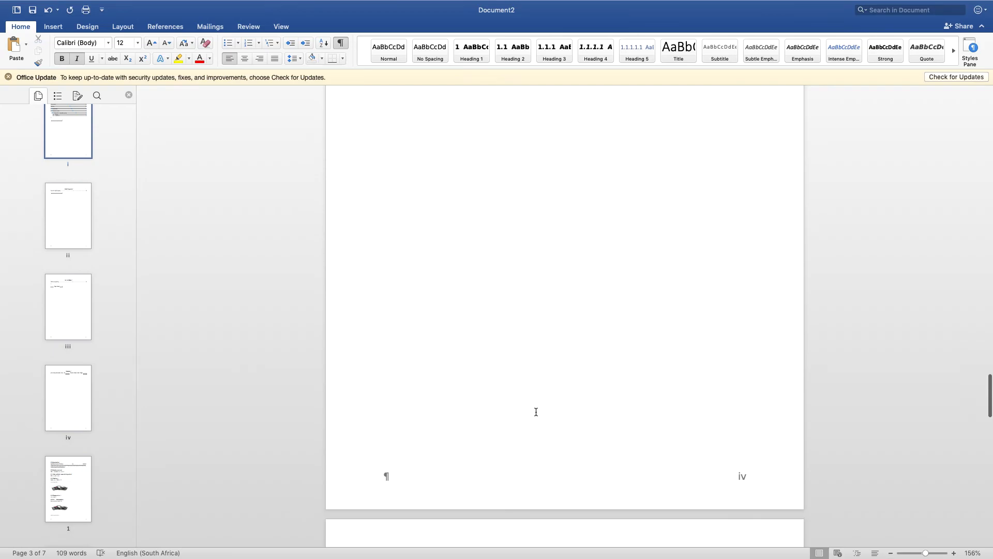
scroll(503, 350, up, 5)
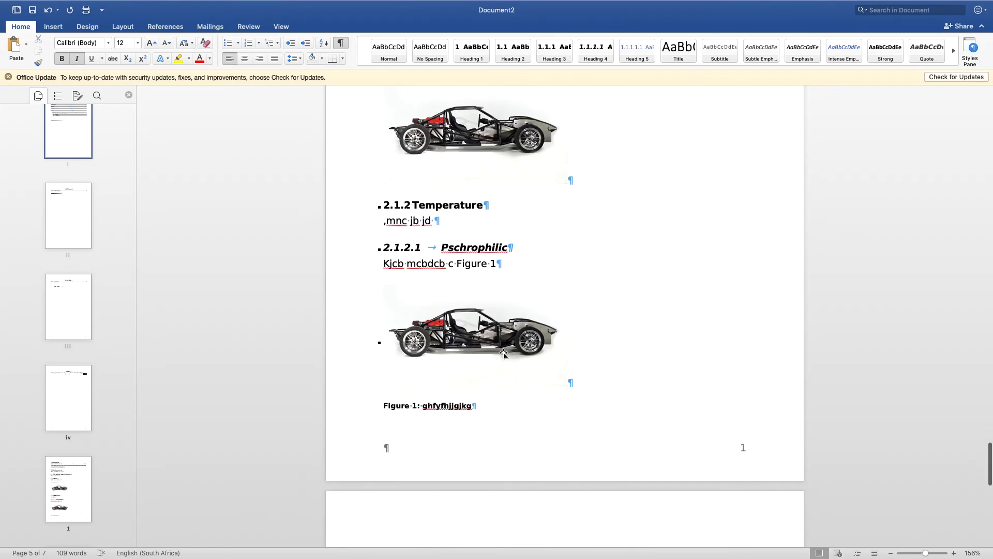
key(ctrl+Left)
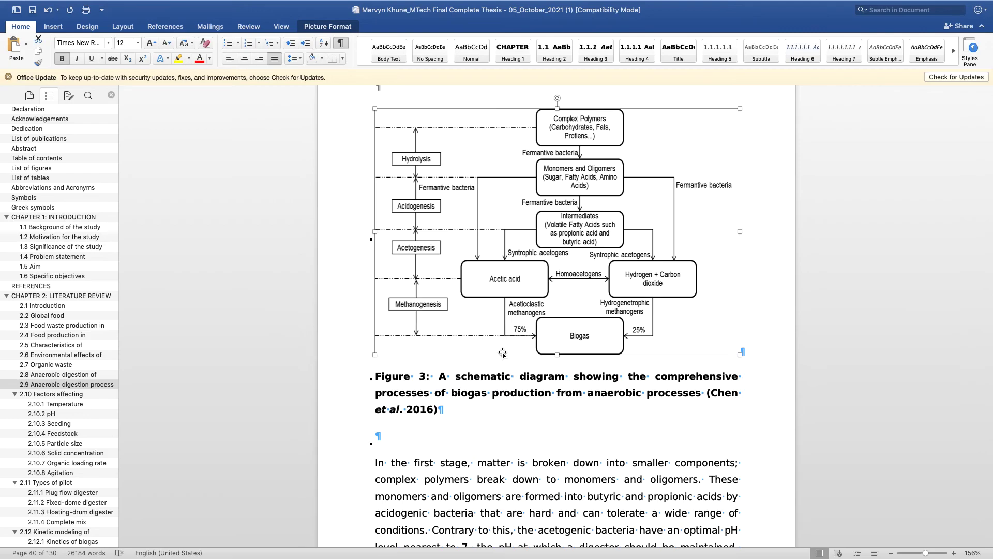
scroll(668, 312, down, 15)
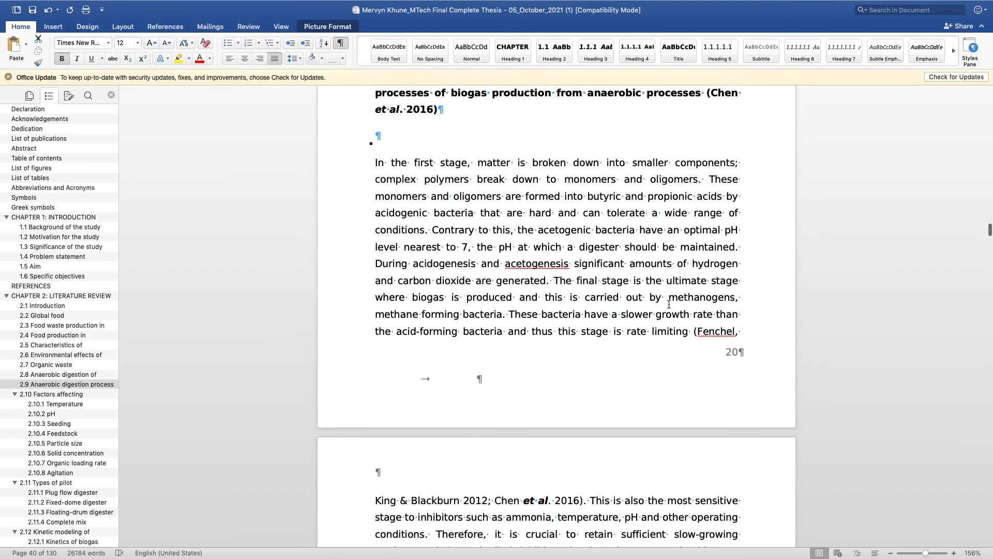
scroll(669, 312, down, 15)
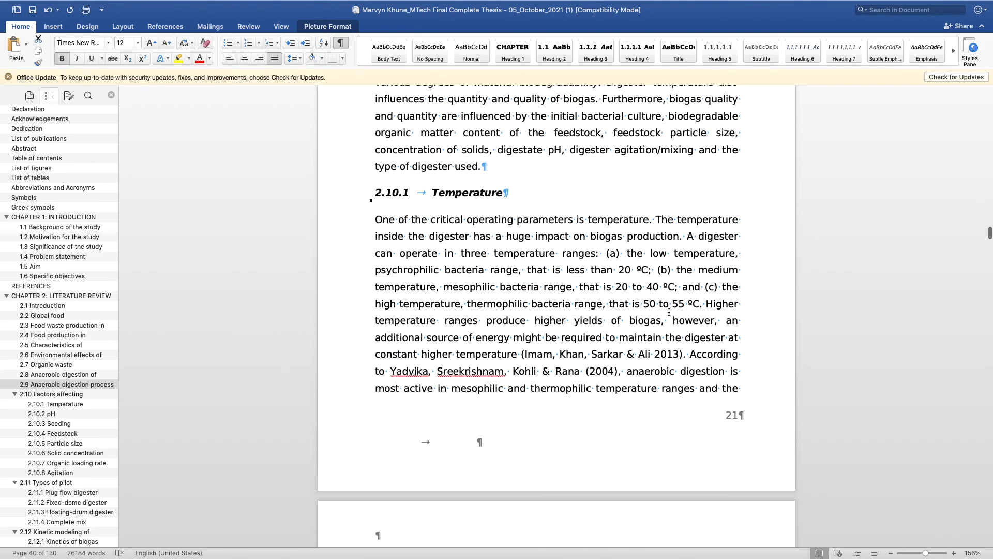
scroll(669, 312, up, 15)
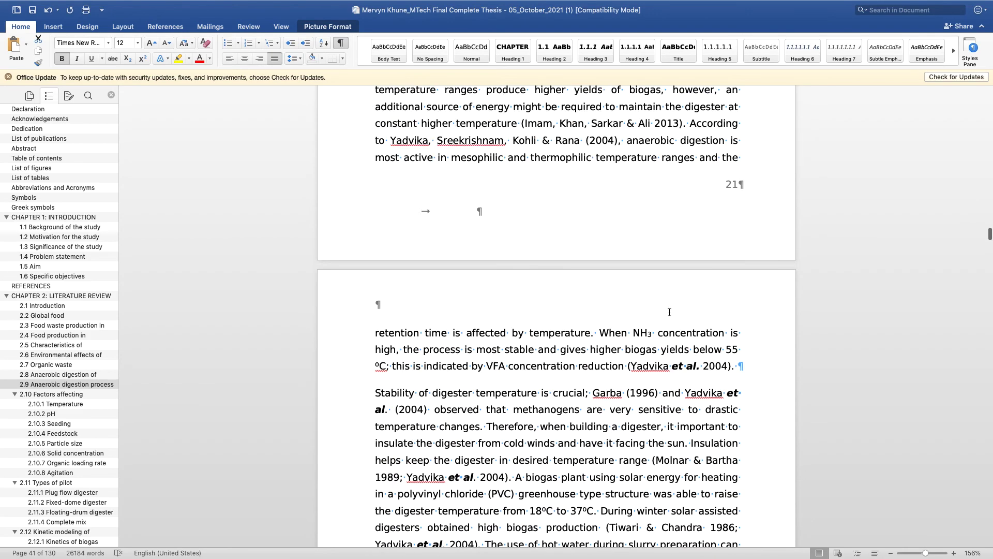
scroll(670, 312, up, 15)
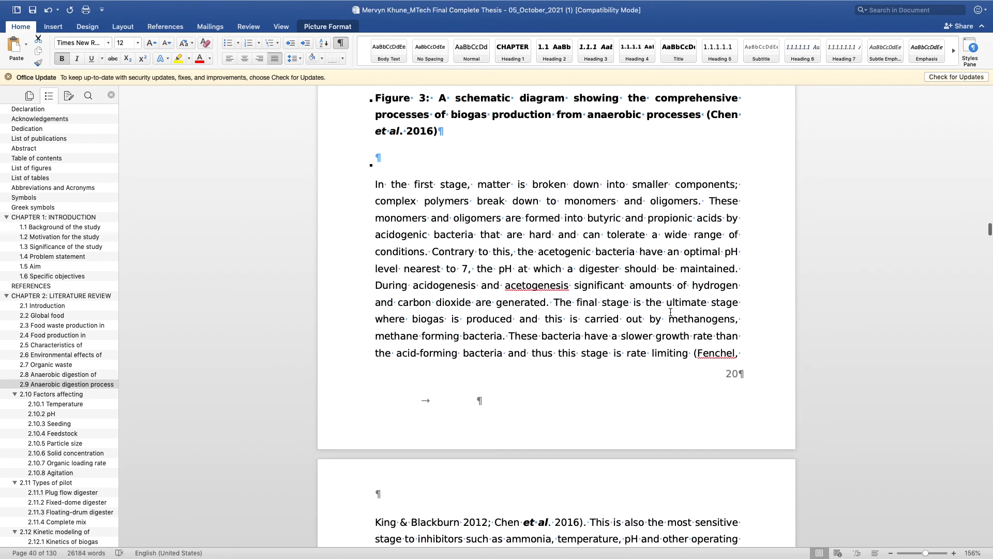
key(ctrl+Right)
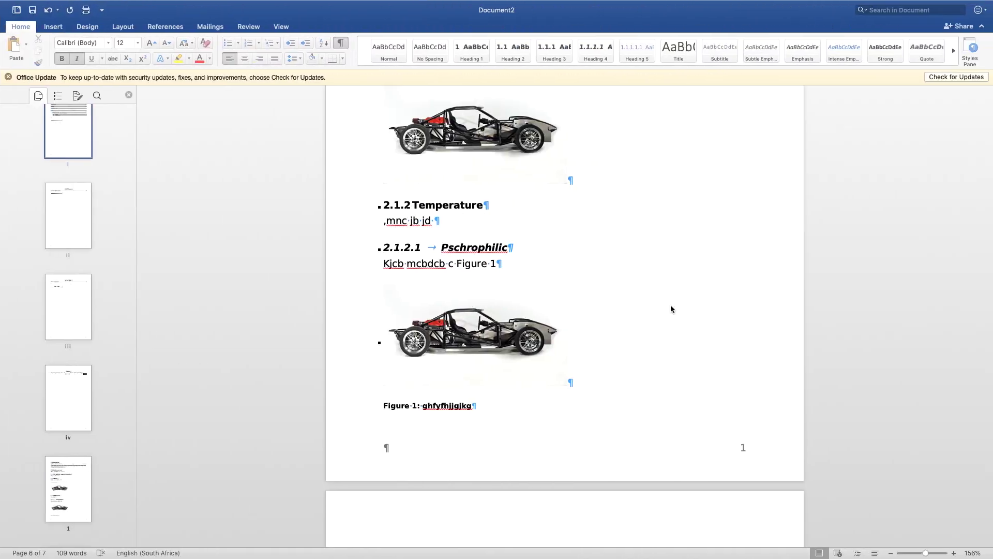